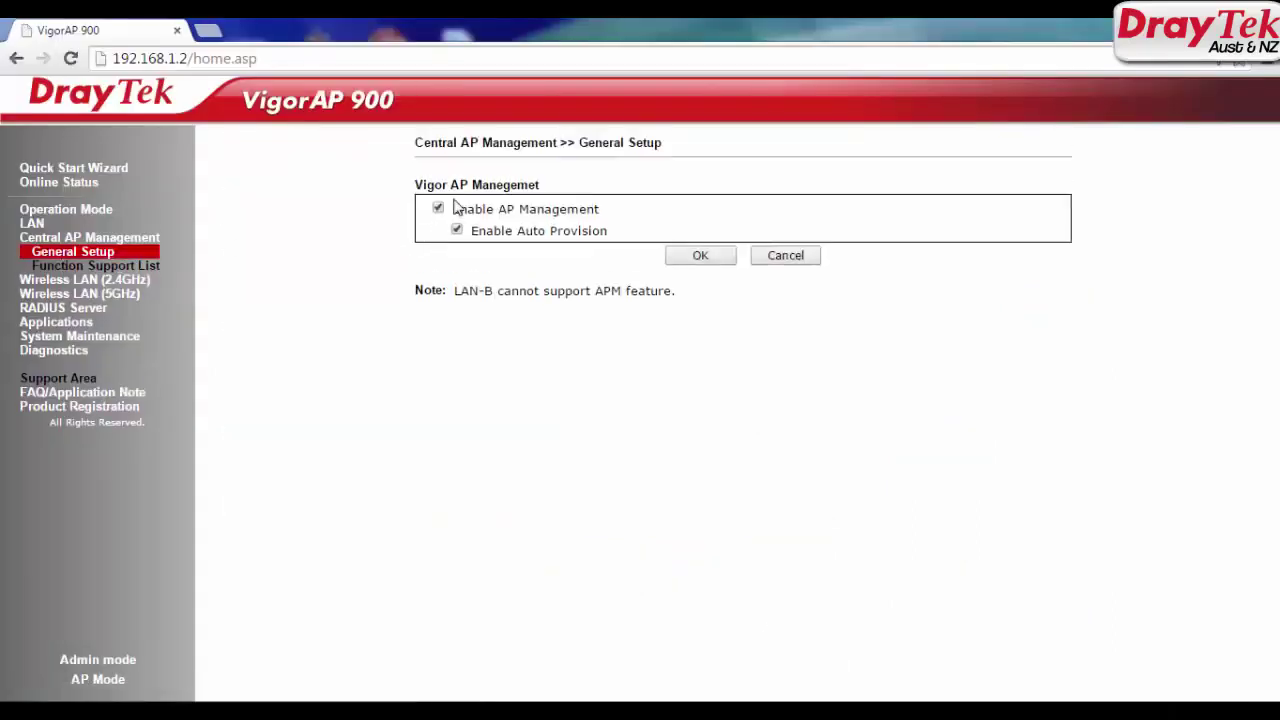
# - Review VigorAP 900's AP management setting and its 2.4GHz SSIDs DrayTek-LAN-A and DrayTek-LAN-B
pyautogui.moveTo(456, 208); pyautogui.dragTo(605, 210)
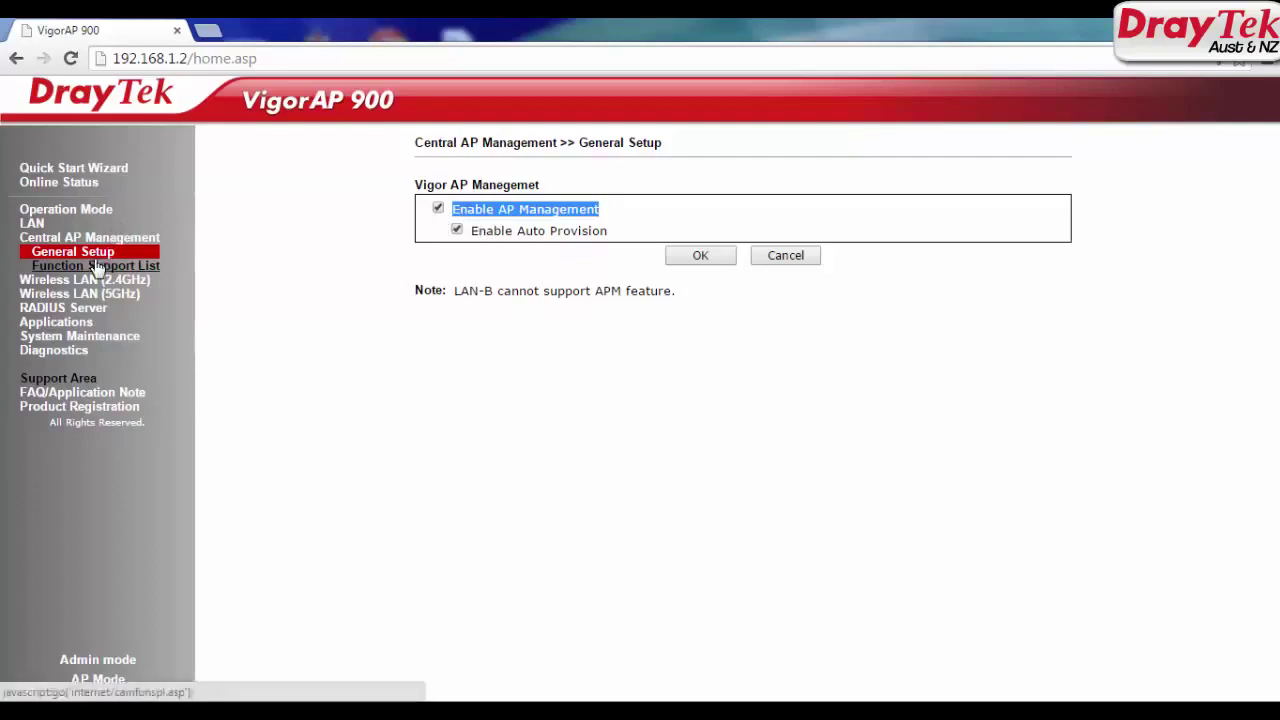
pyautogui.click(95, 280)
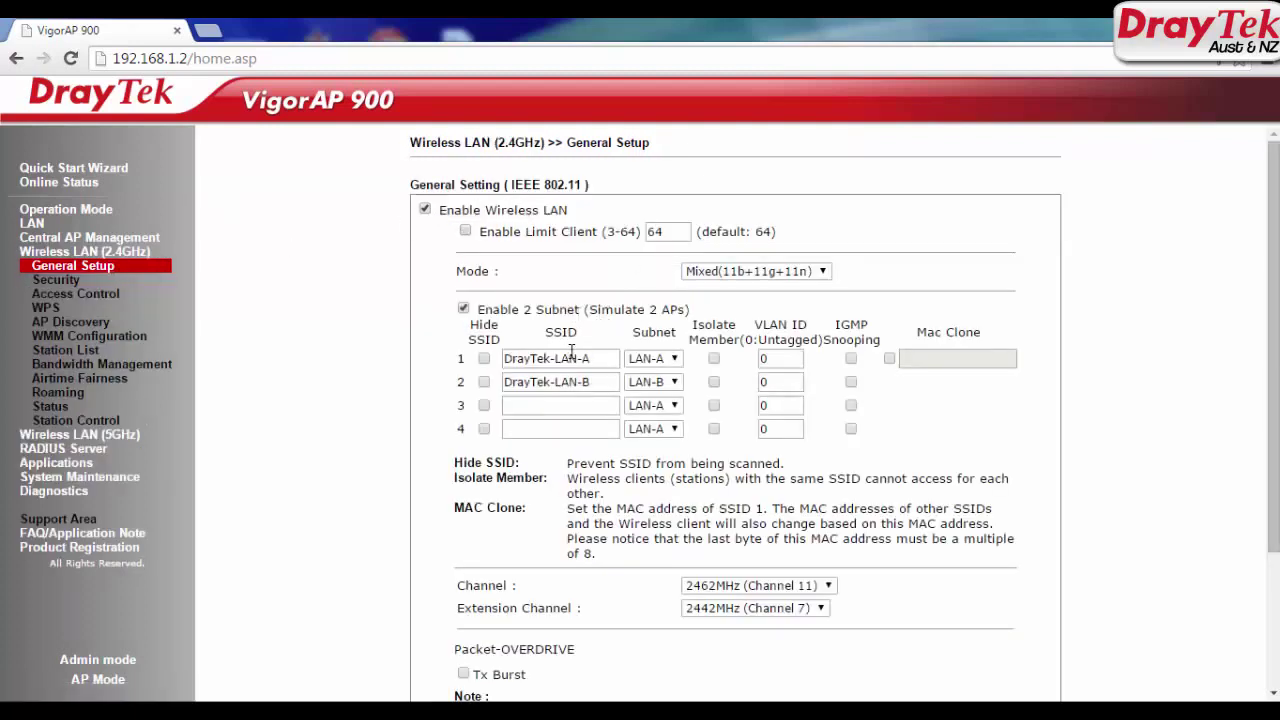
pyautogui.doubleClick(587, 358)
pyautogui.moveTo(528, 352); pyautogui.dragTo(502, 358)
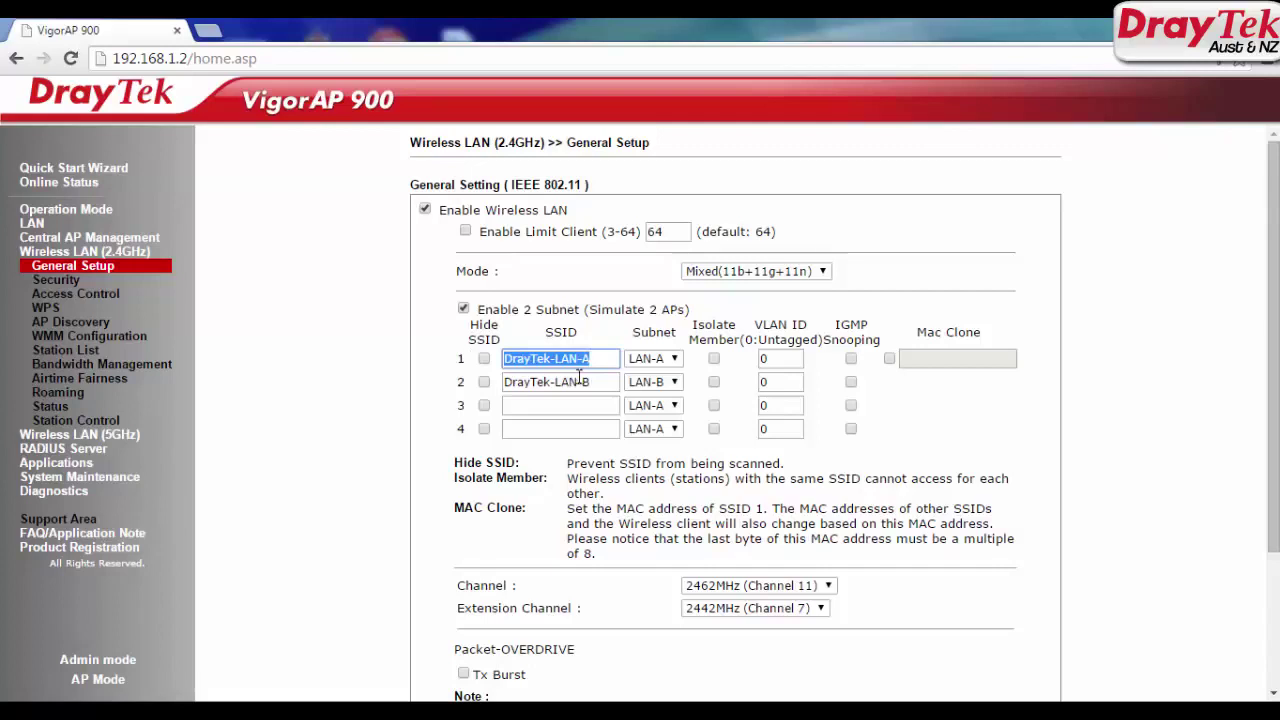
pyautogui.moveTo(588, 381); pyautogui.dragTo(502, 382)
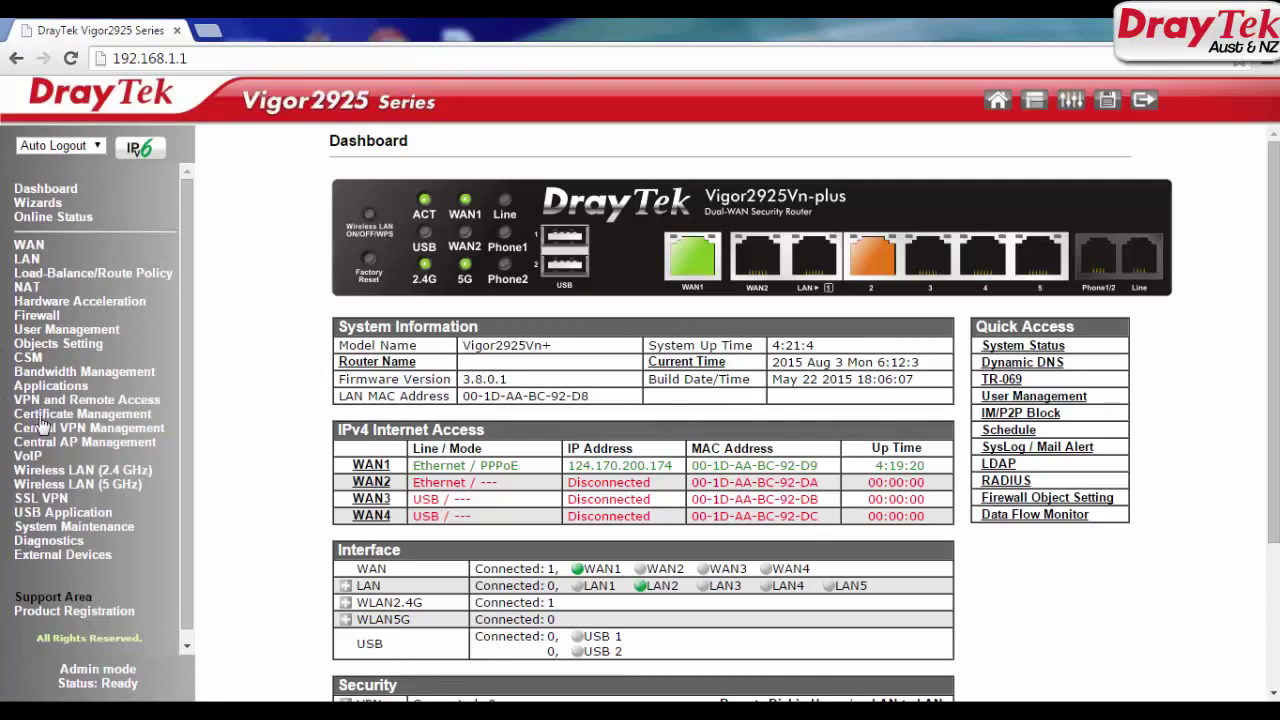
# - Refresh the Central AP Management status until VigorAP900 shows online at 192.168.1.11
pyautogui.click(78, 443)
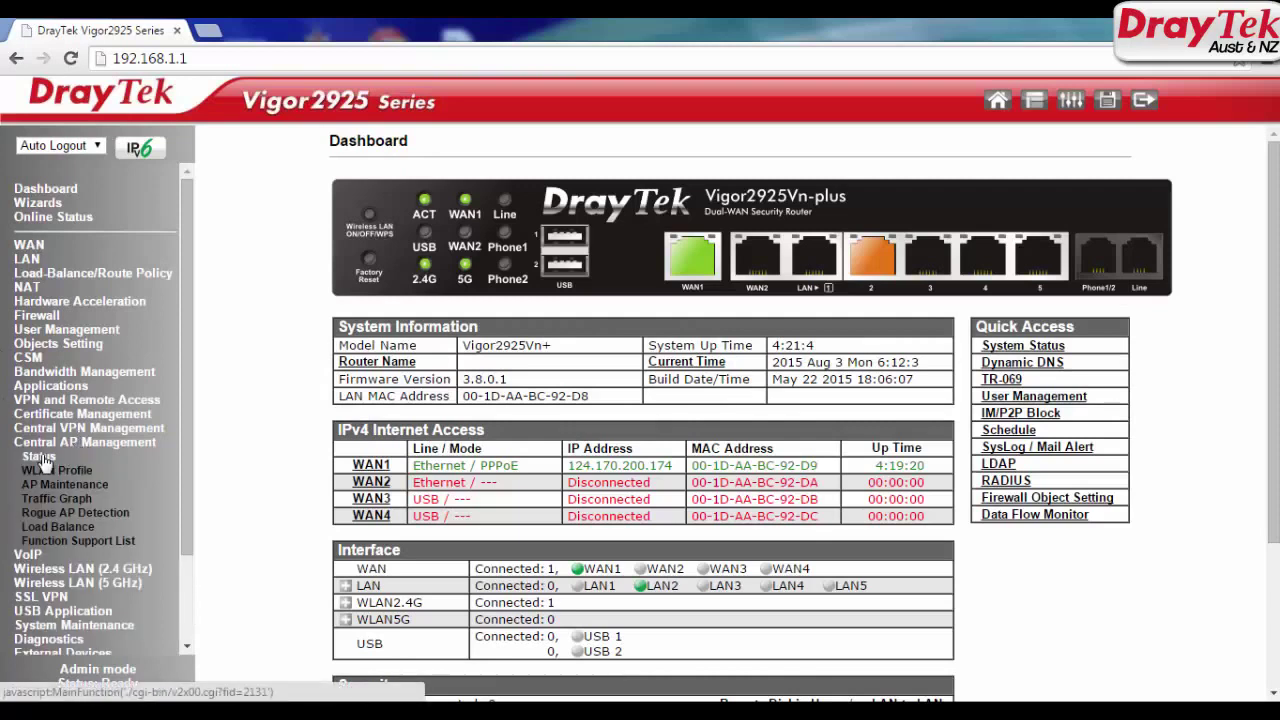
pyautogui.click(40, 456)
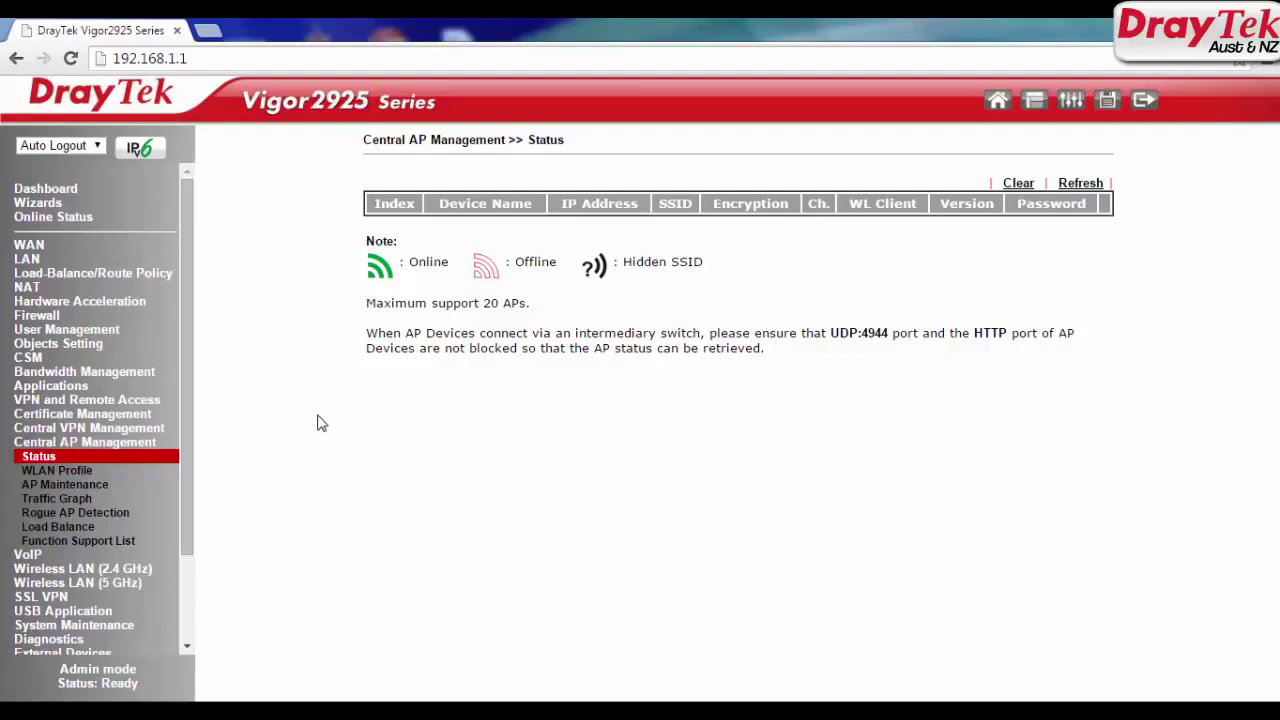
pyautogui.click(1082, 186)
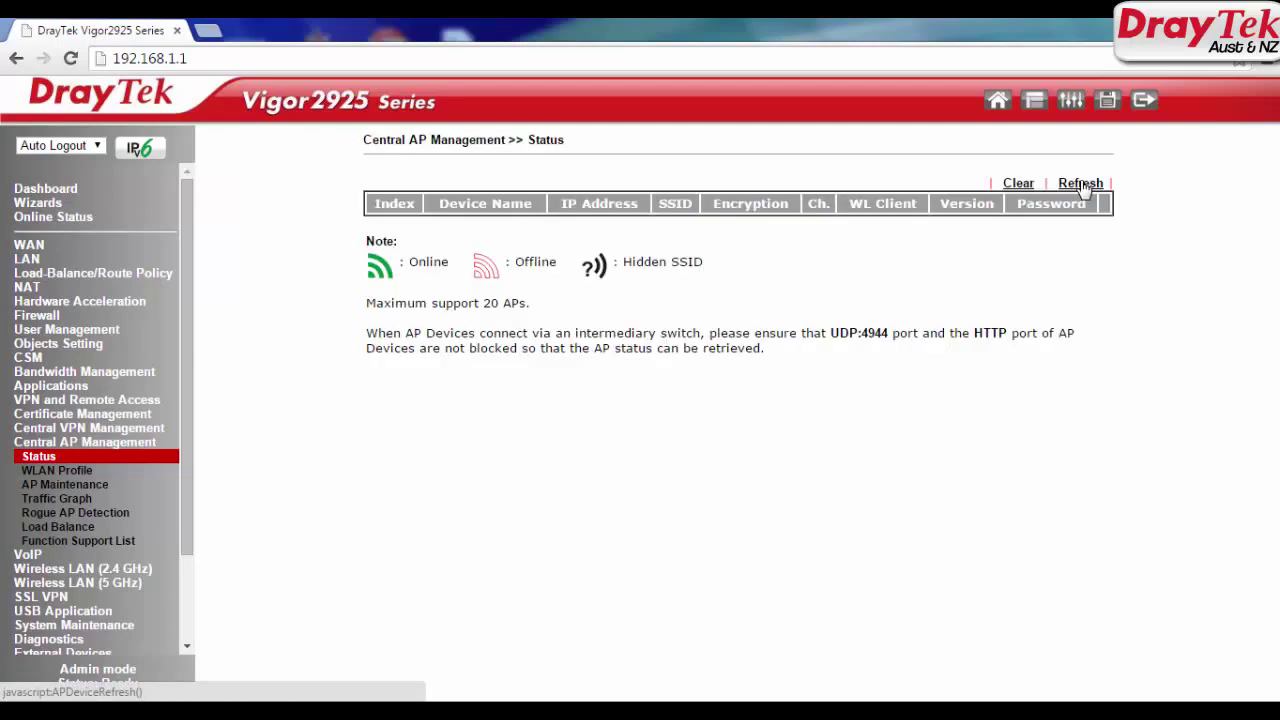
pyautogui.click(1082, 186)
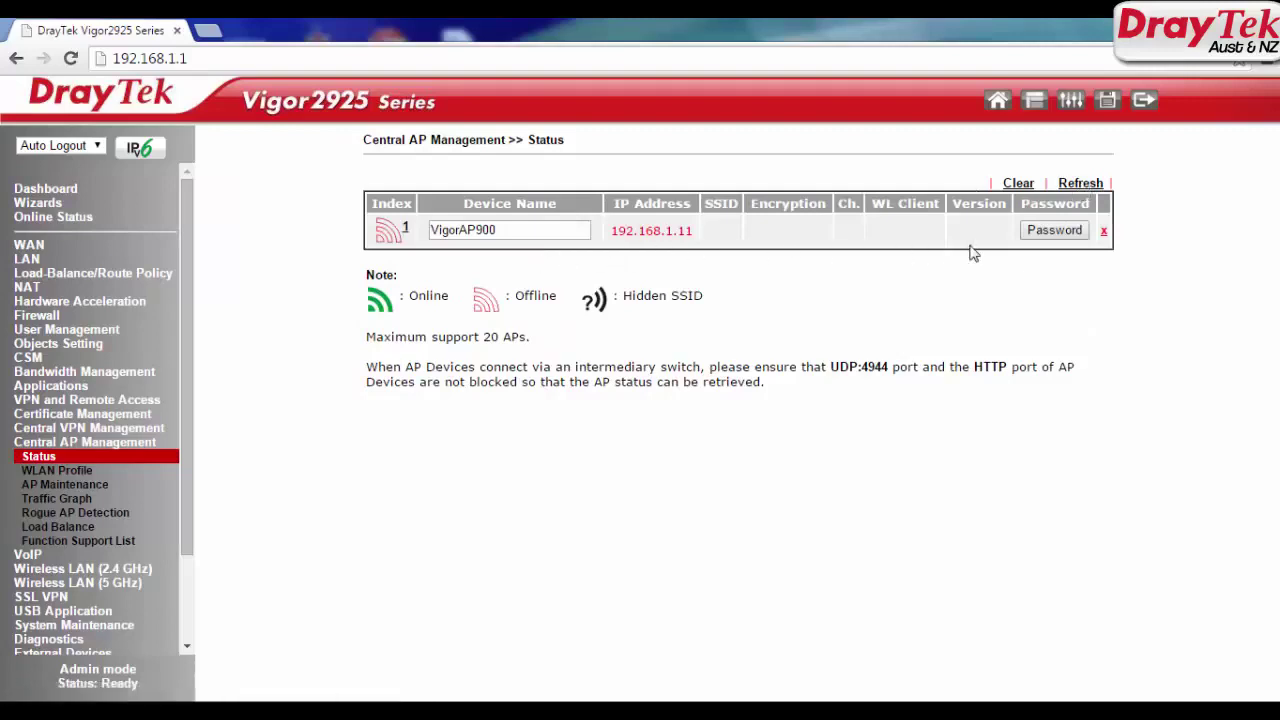
pyautogui.click(1080, 186)
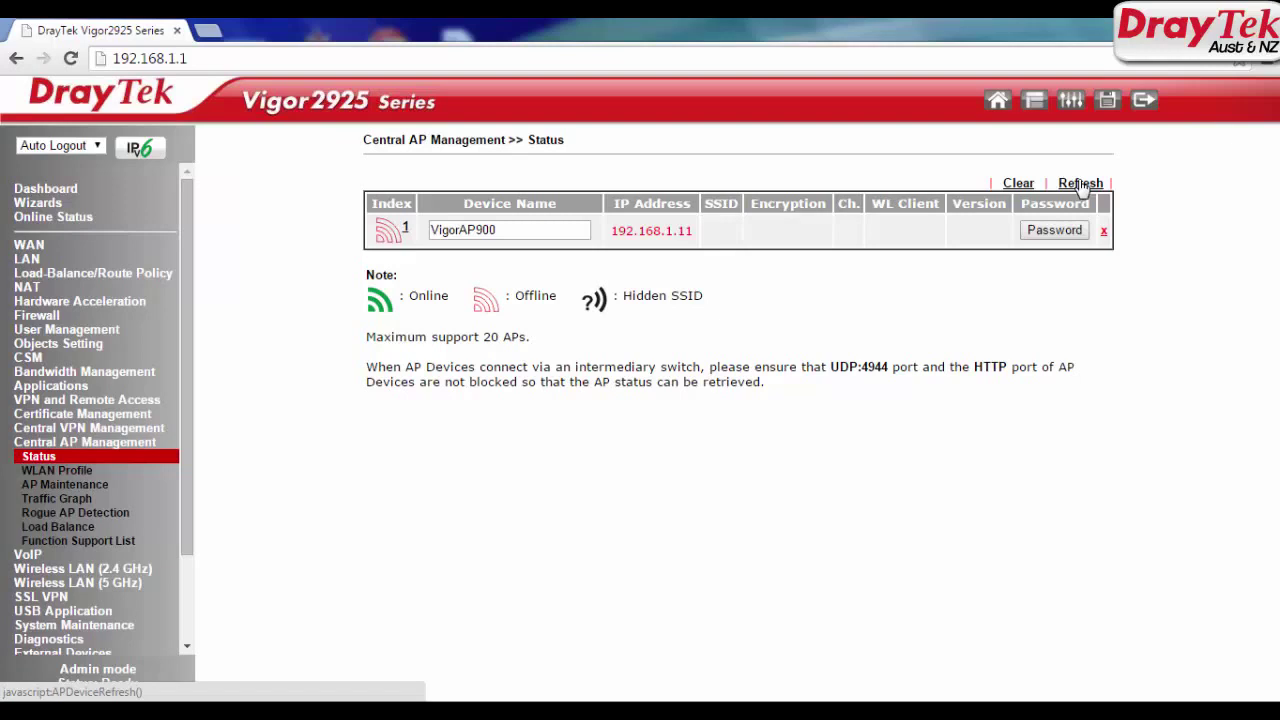
pyautogui.click(1082, 184)
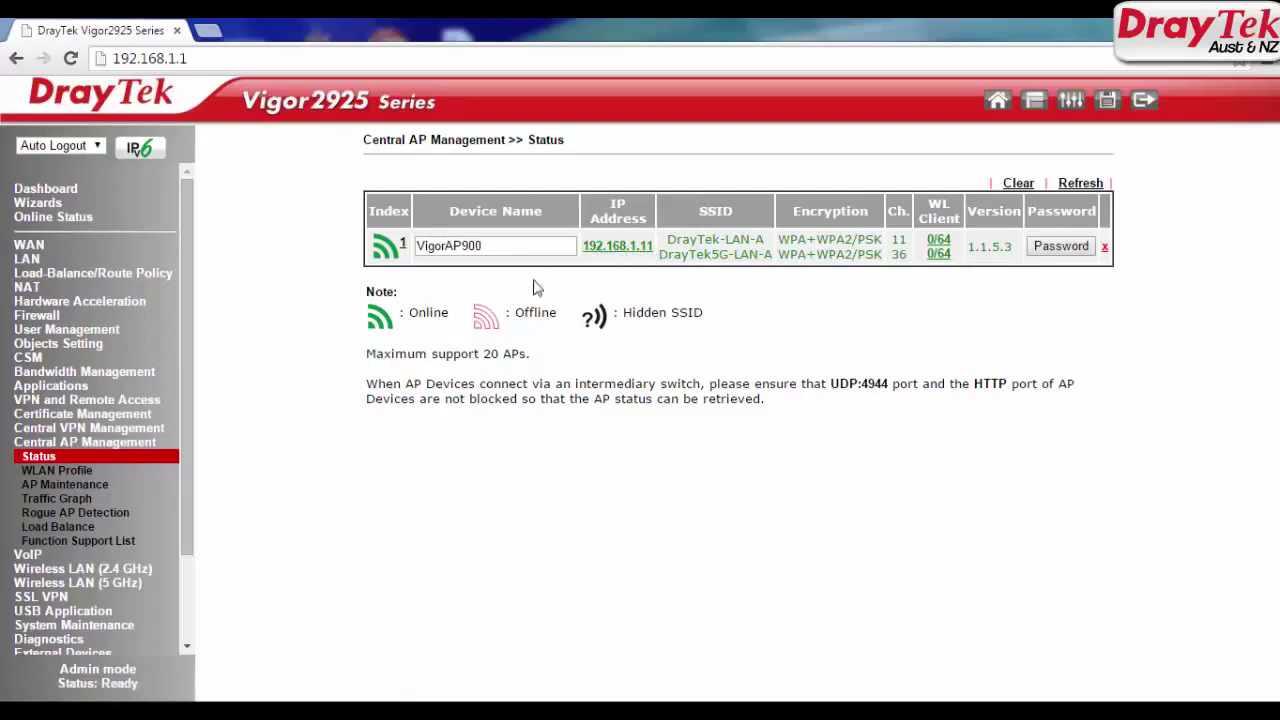
# - Create a new WLAN profile named AP900_Test with an administrator login and password
pyautogui.click(60, 471)
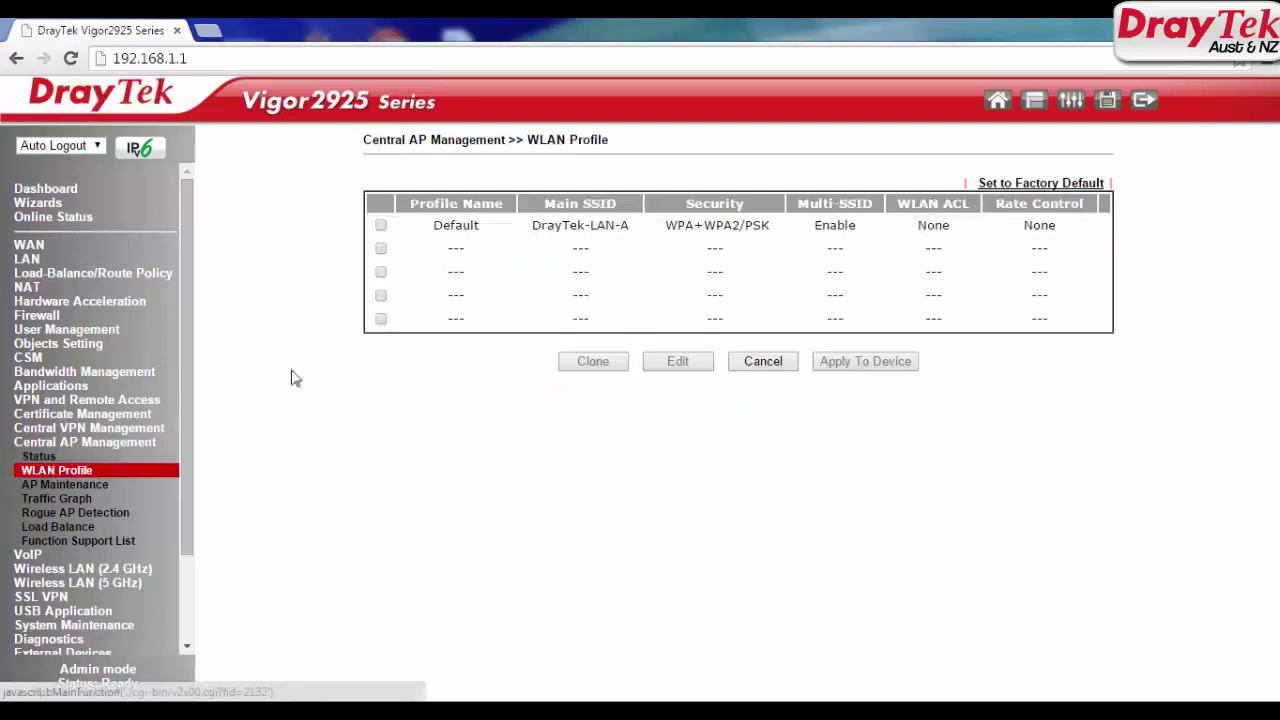
pyautogui.click(381, 248)
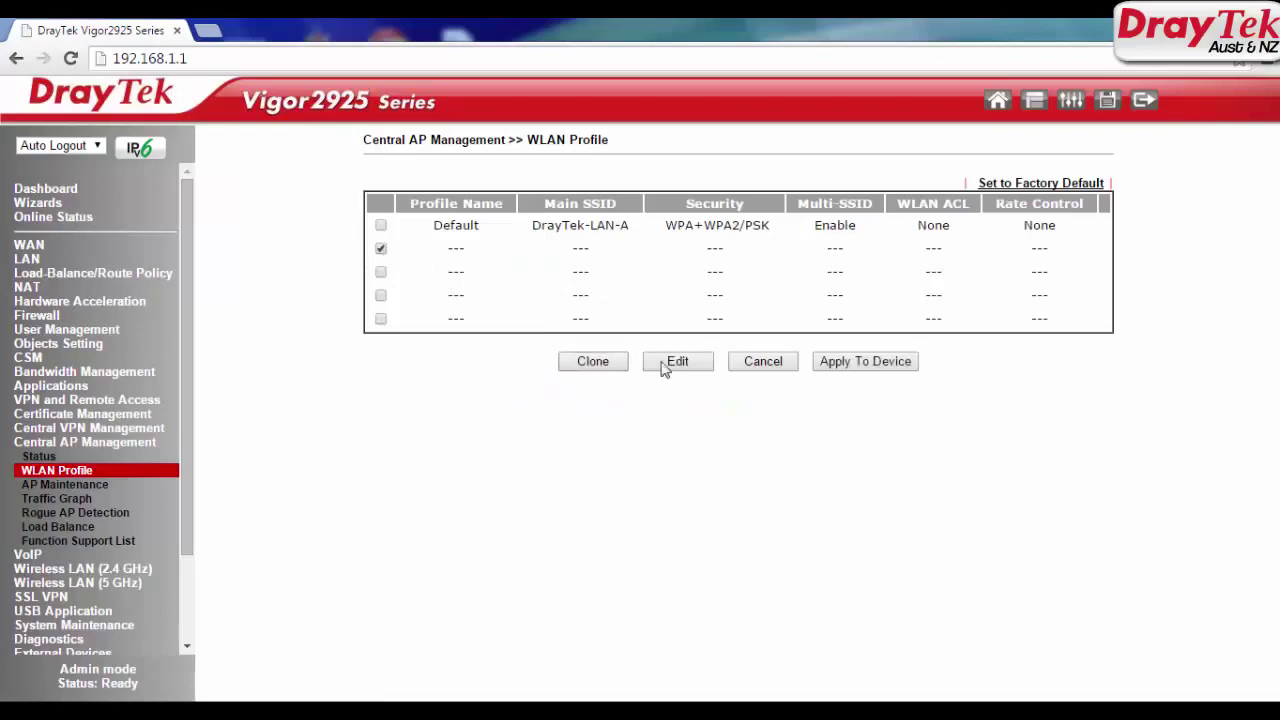
pyautogui.click(672, 362)
pyautogui.click(609, 227)
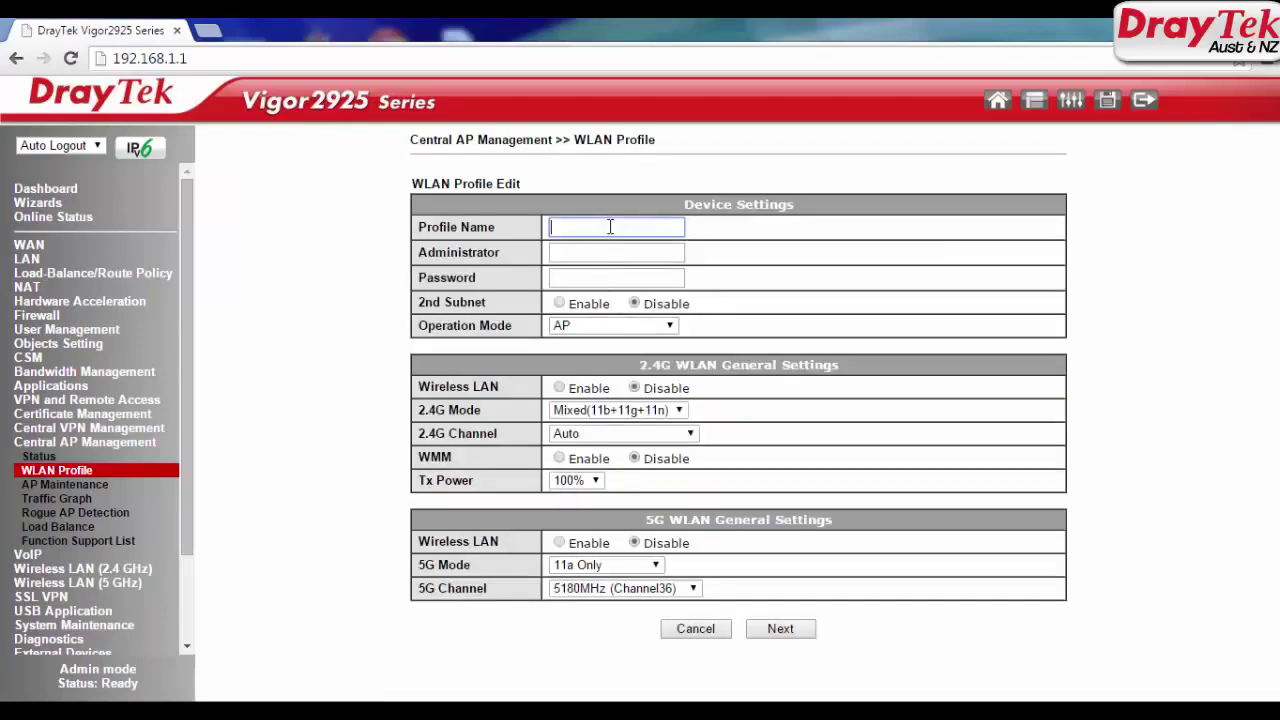
pyautogui.write('AP900_Test')
pyautogui.click(648, 257)
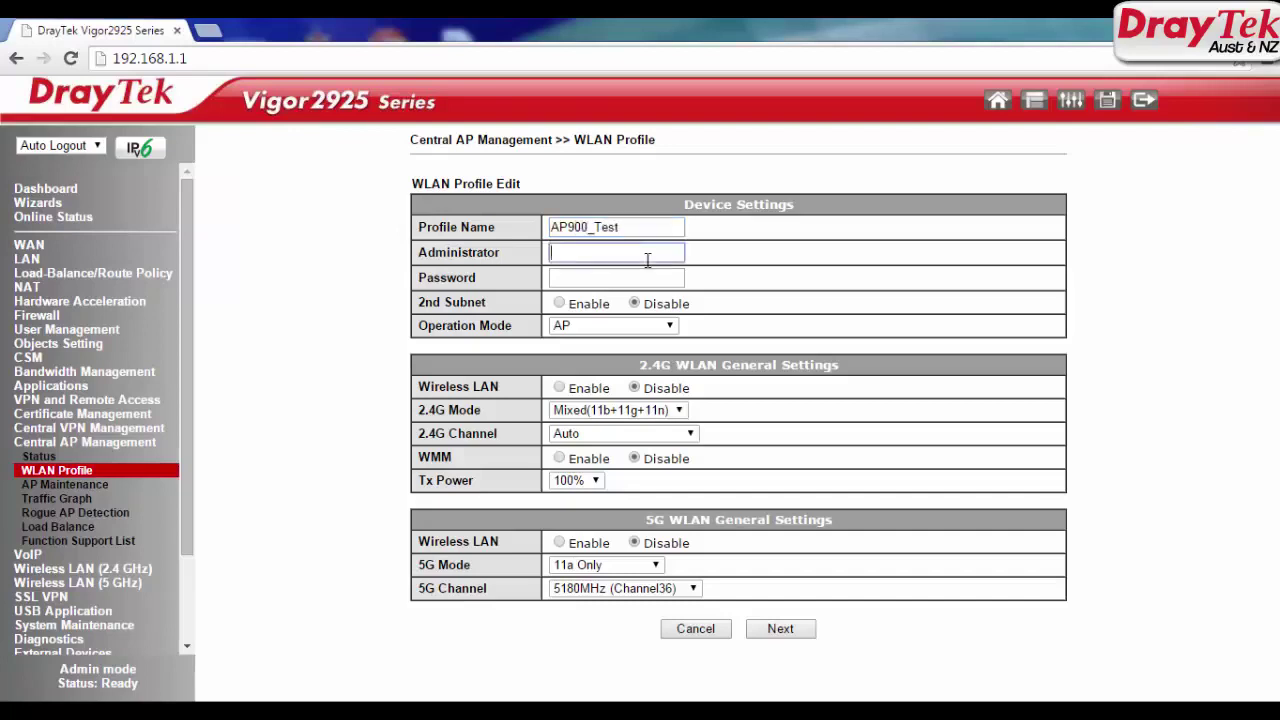
pyautogui.press('Tab')
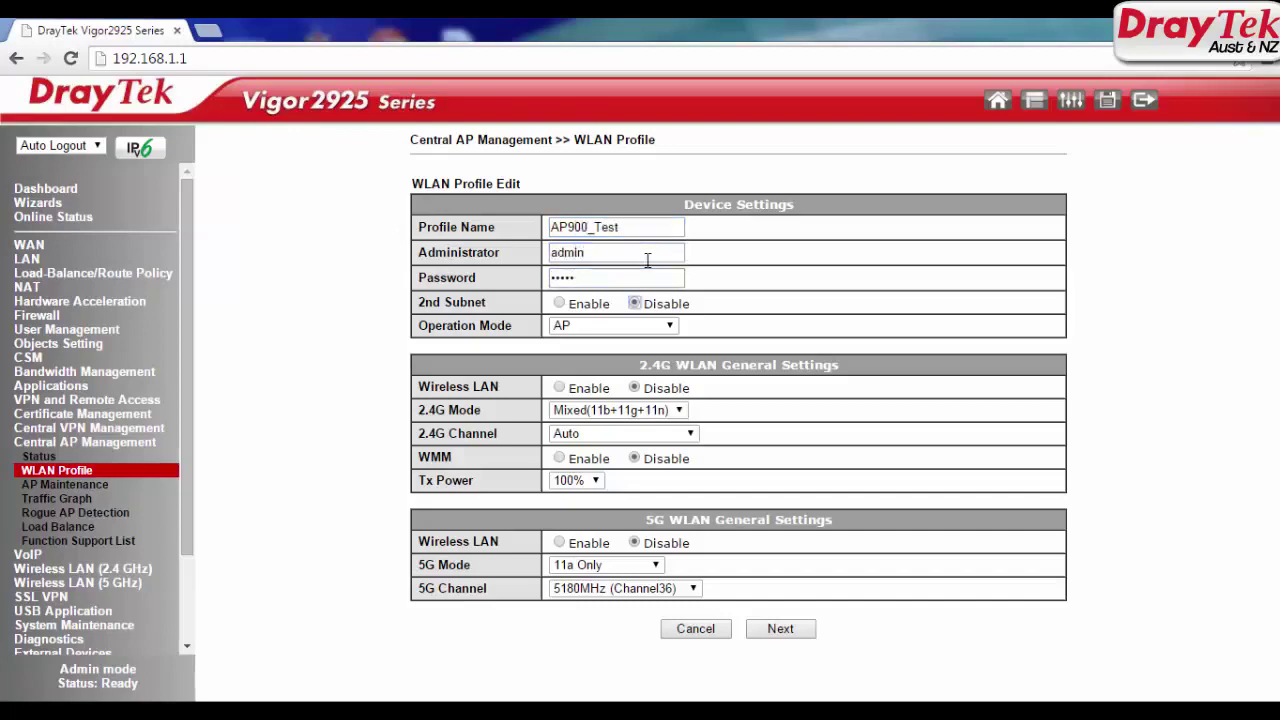
# - Keep AP operation mode and enable 2.4G wireless in Mixed (11b+11g+11n) with Auto channel
pyautogui.click(632, 327)
pyautogui.click(632, 345)
pyautogui.click(560, 388)
pyautogui.click(610, 410)
pyautogui.click(600, 503)
pyautogui.click(590, 436)
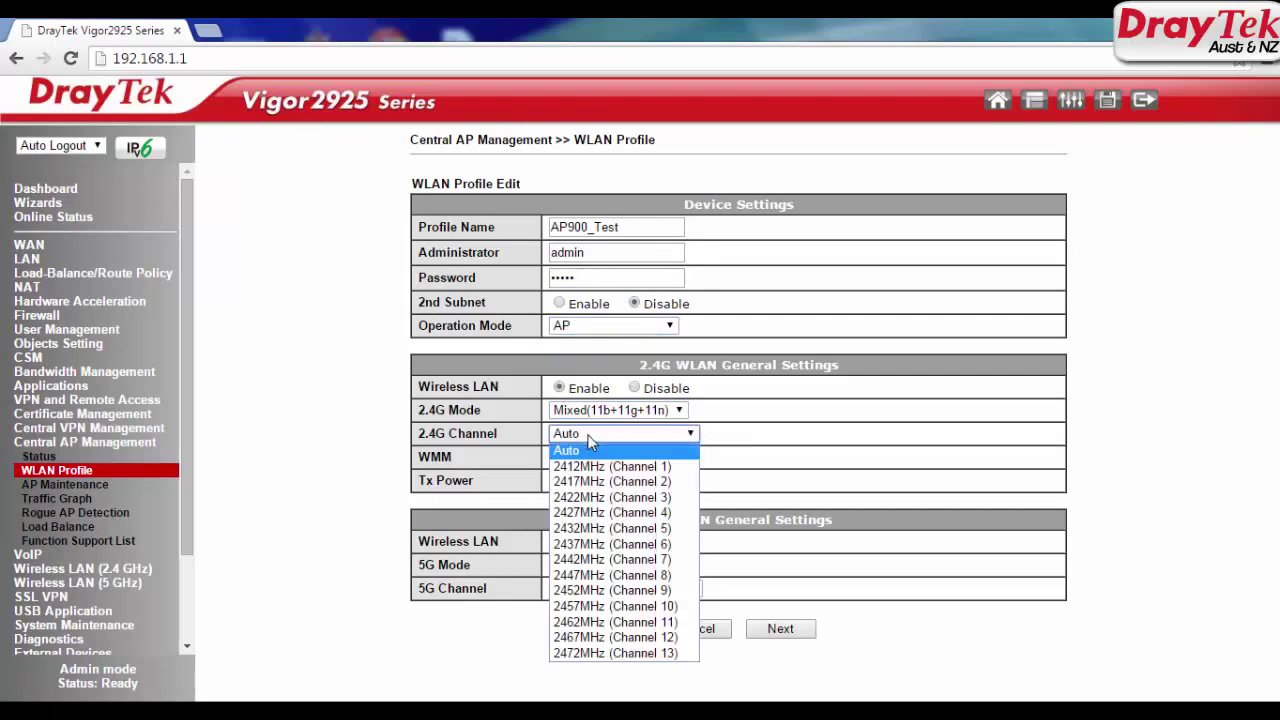
pyautogui.click(589, 443)
pyautogui.click(635, 458)
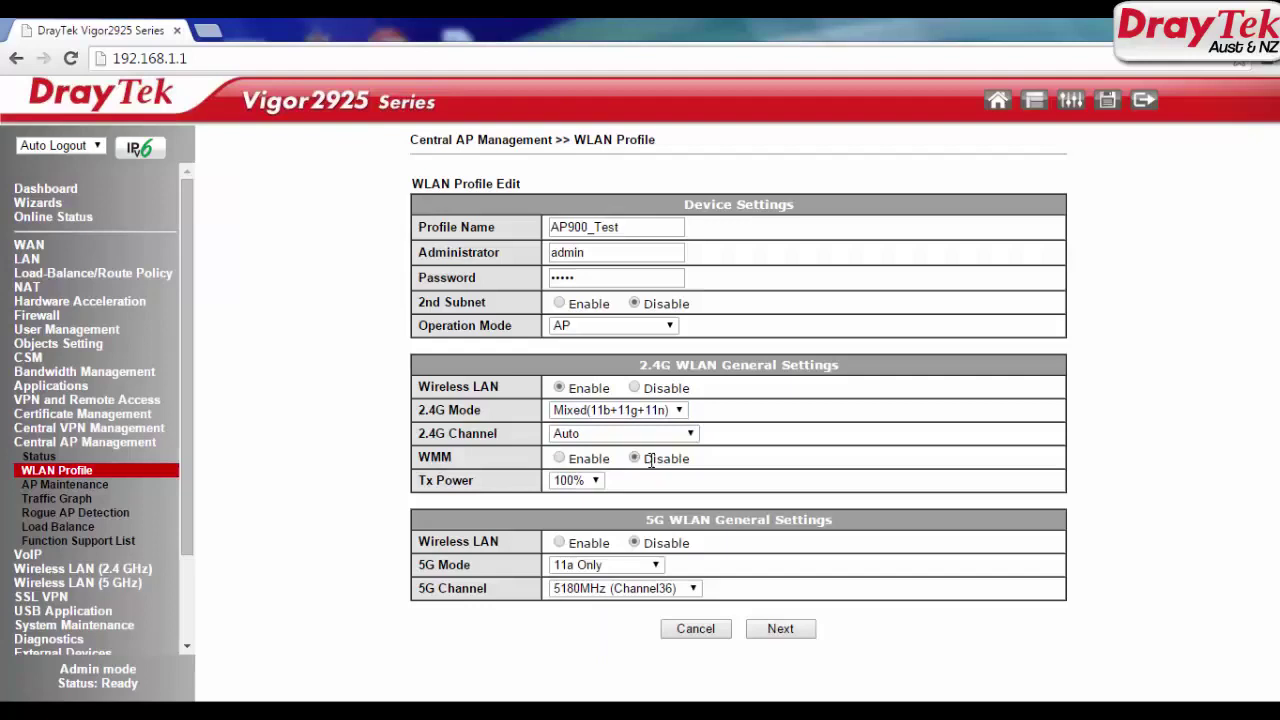
# - Enable the 5G wireless LAN in Mixed (11a+11n) mode
pyautogui.click(561, 543)
pyautogui.click(605, 565)
pyautogui.click(605, 609)
pyautogui.click(620, 588)
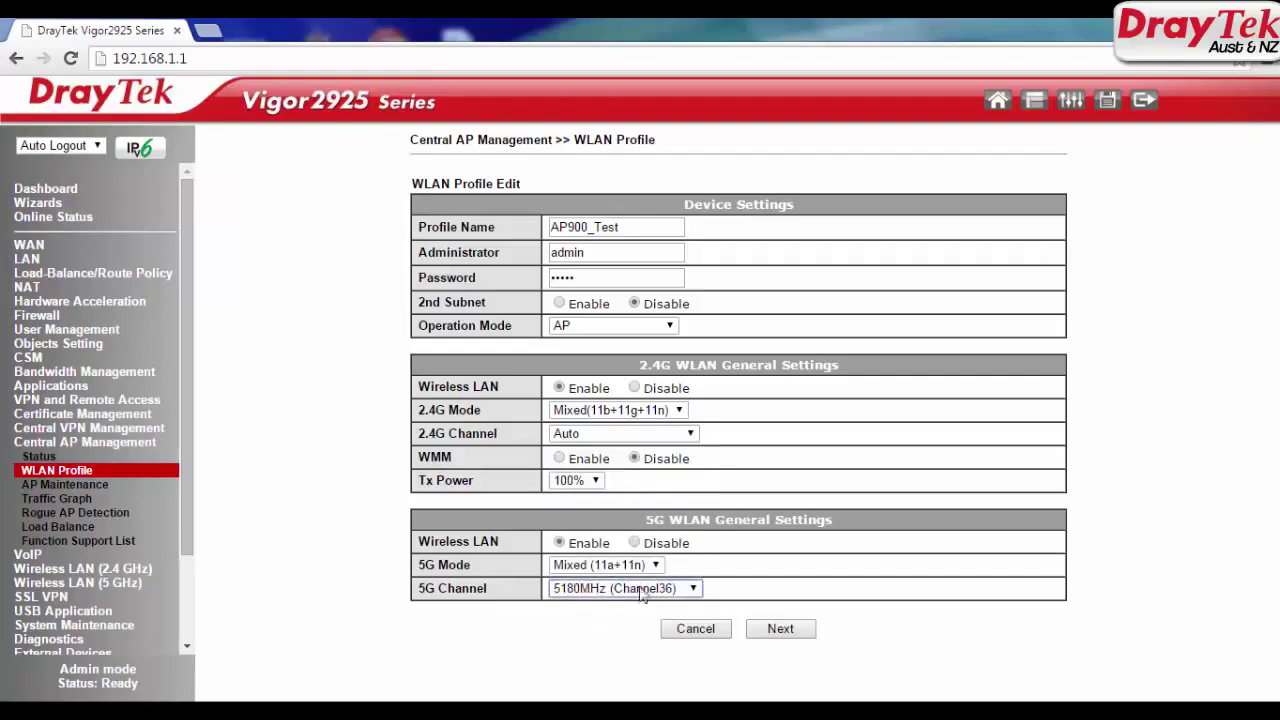
pyautogui.click(786, 630)
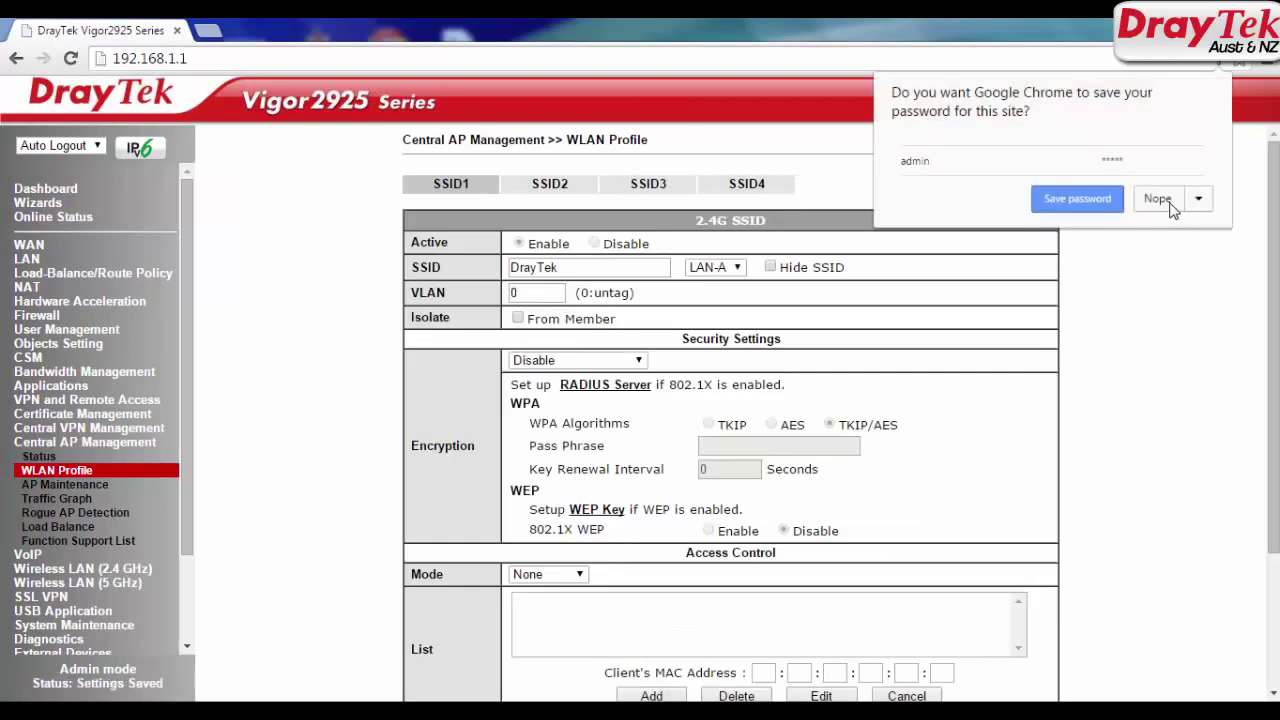
# - Name the 2.4G SSID1 AP900-2.4G with WPA+WPA2/PSK encryption and a pass phrase
pyautogui.click(1158, 199)
pyautogui.scroll(-1, 547, 190)
pyautogui.moveTo(580, 214); pyautogui.dragTo(469, 206)
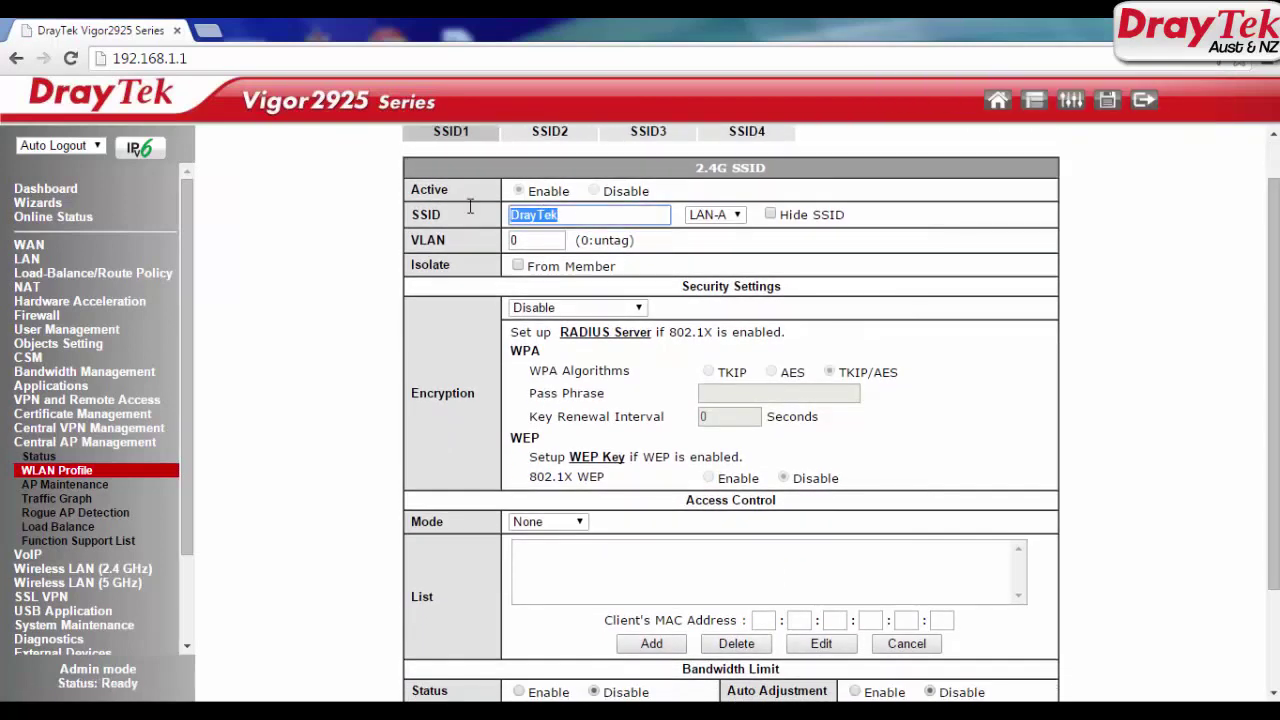
pyautogui.write('AP900-2.4G')
pyautogui.click(524, 234)
pyautogui.click(578, 307)
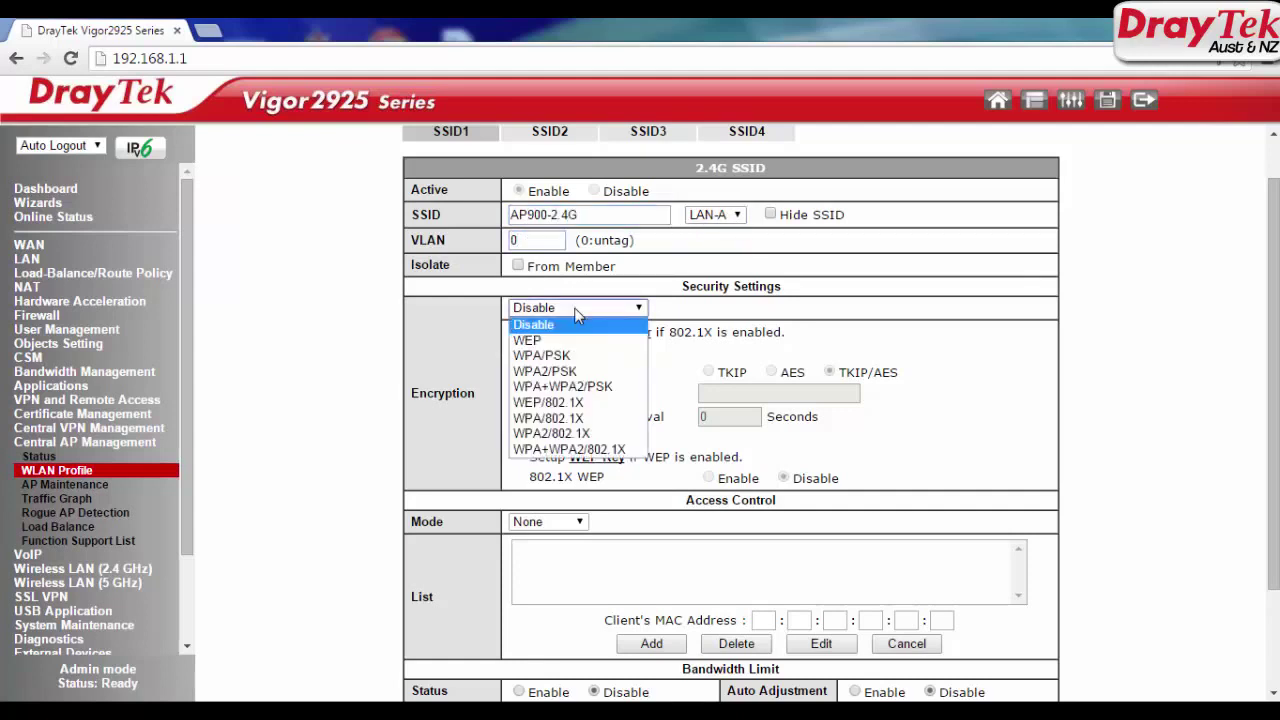
pyautogui.click(570, 389)
pyautogui.click(737, 396)
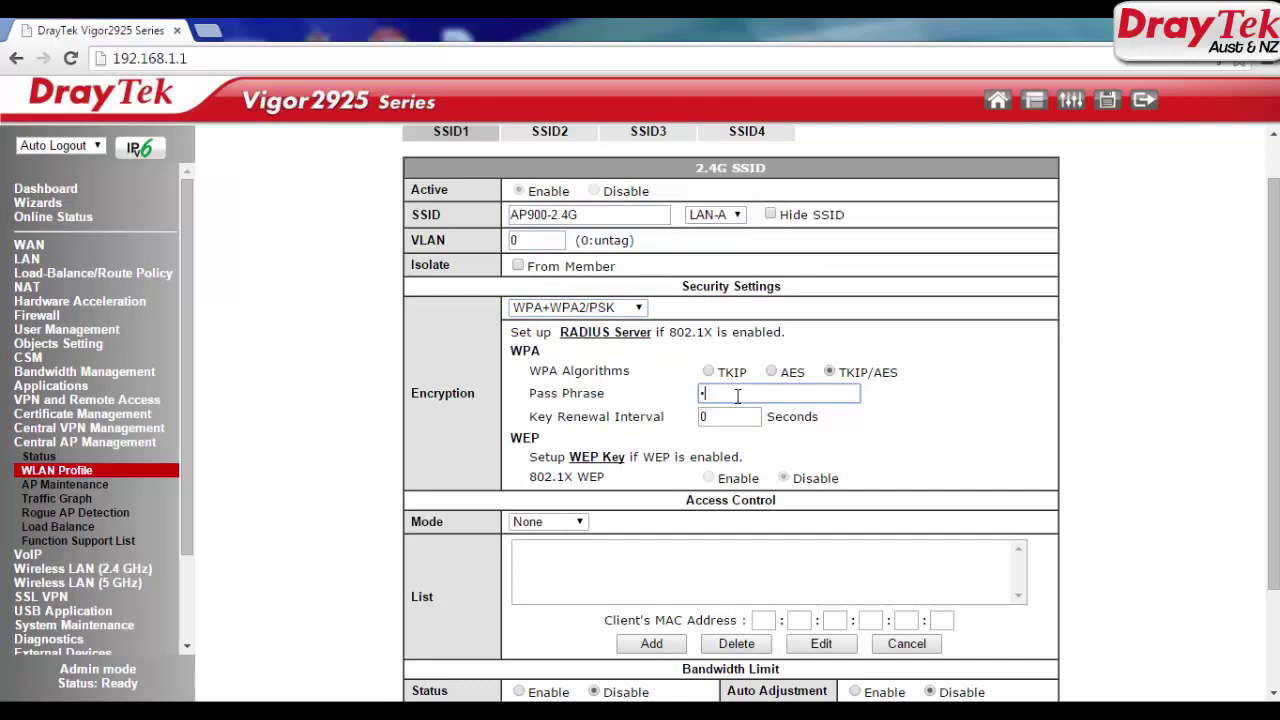
pyautogui.moveTo(915, 378); pyautogui.dragTo(703, 375)
pyautogui.click(768, 452)
pyautogui.scroll(-2, 766, 466)
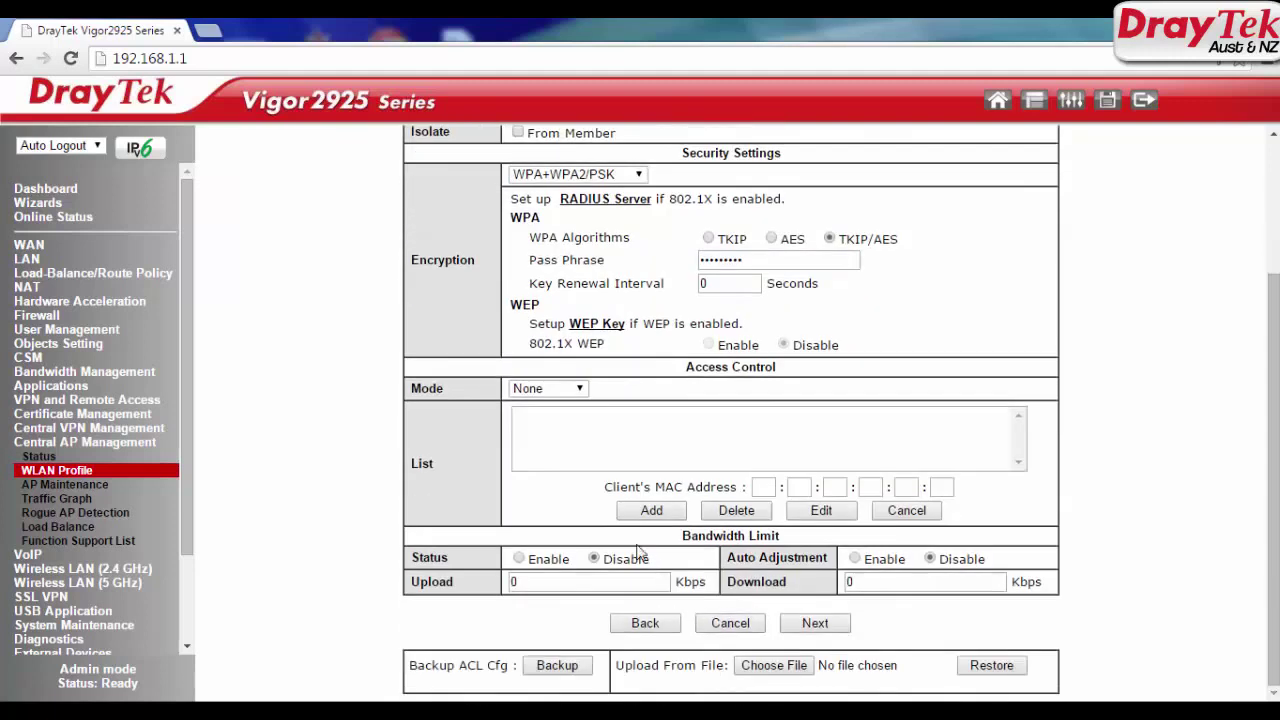
# - Name the 5G SSID1 AP900-5GHz with WPA+WPA2/PSK encryption and a pass phrase
pyautogui.click(790, 623)
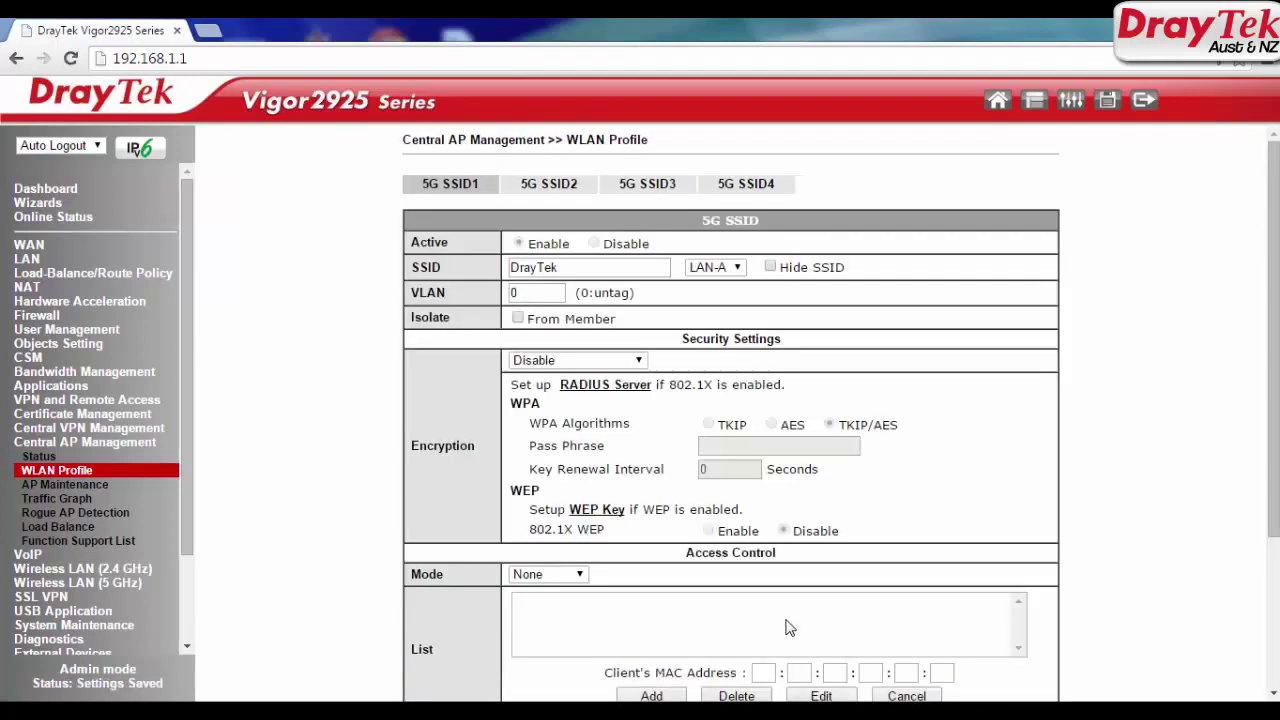
pyautogui.moveTo(548, 267); pyautogui.dragTo(462, 267)
pyautogui.write('A')
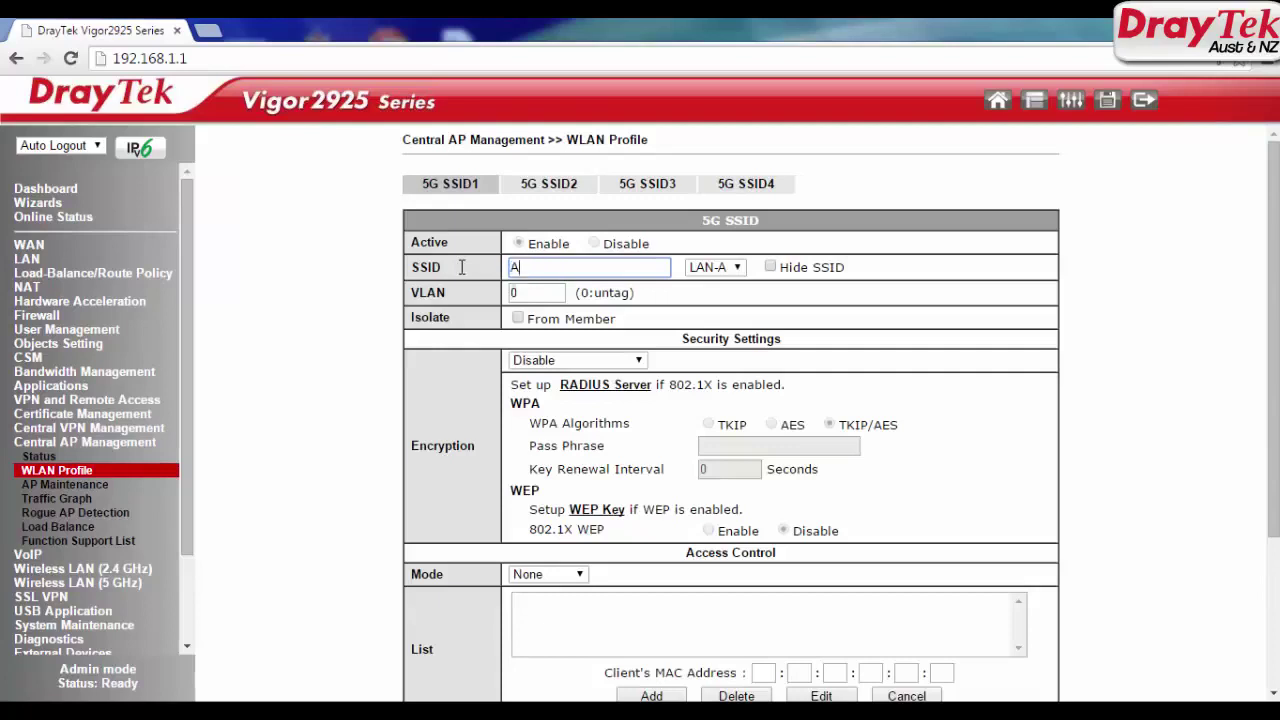
pyautogui.write('P900-5GHz')
pyautogui.click(575, 360)
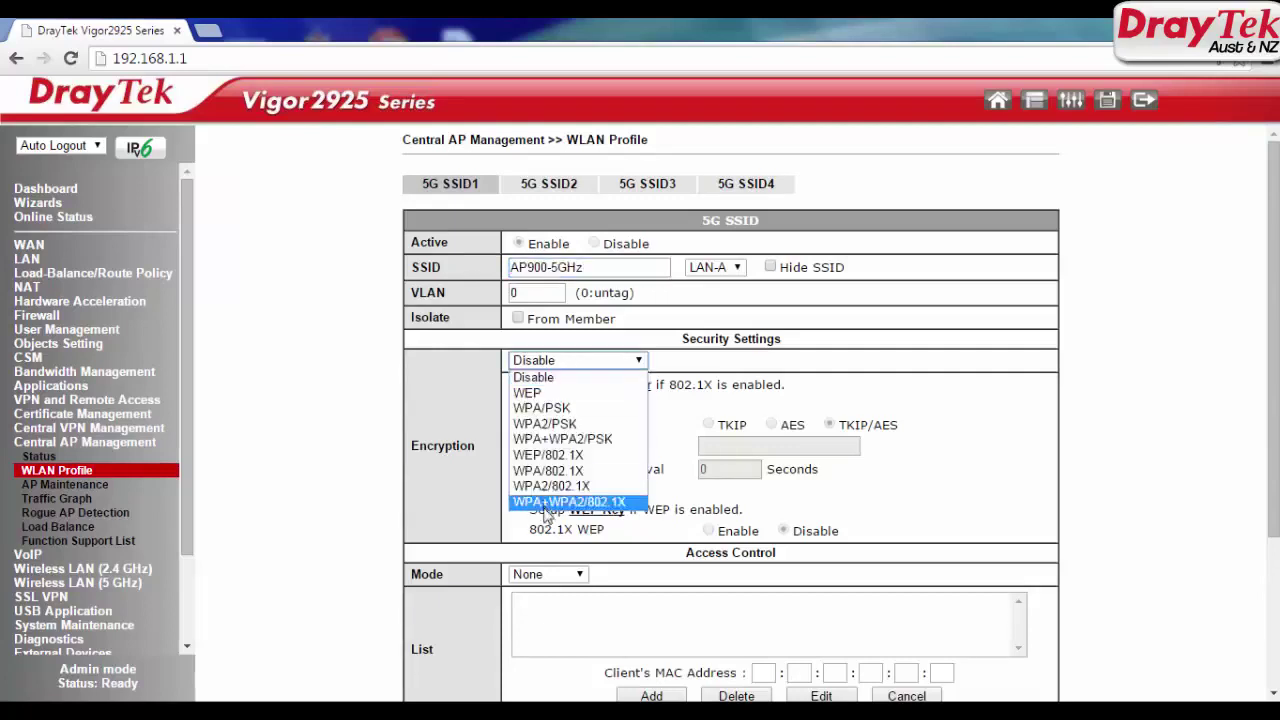
pyautogui.click(560, 443)
pyautogui.click(745, 446)
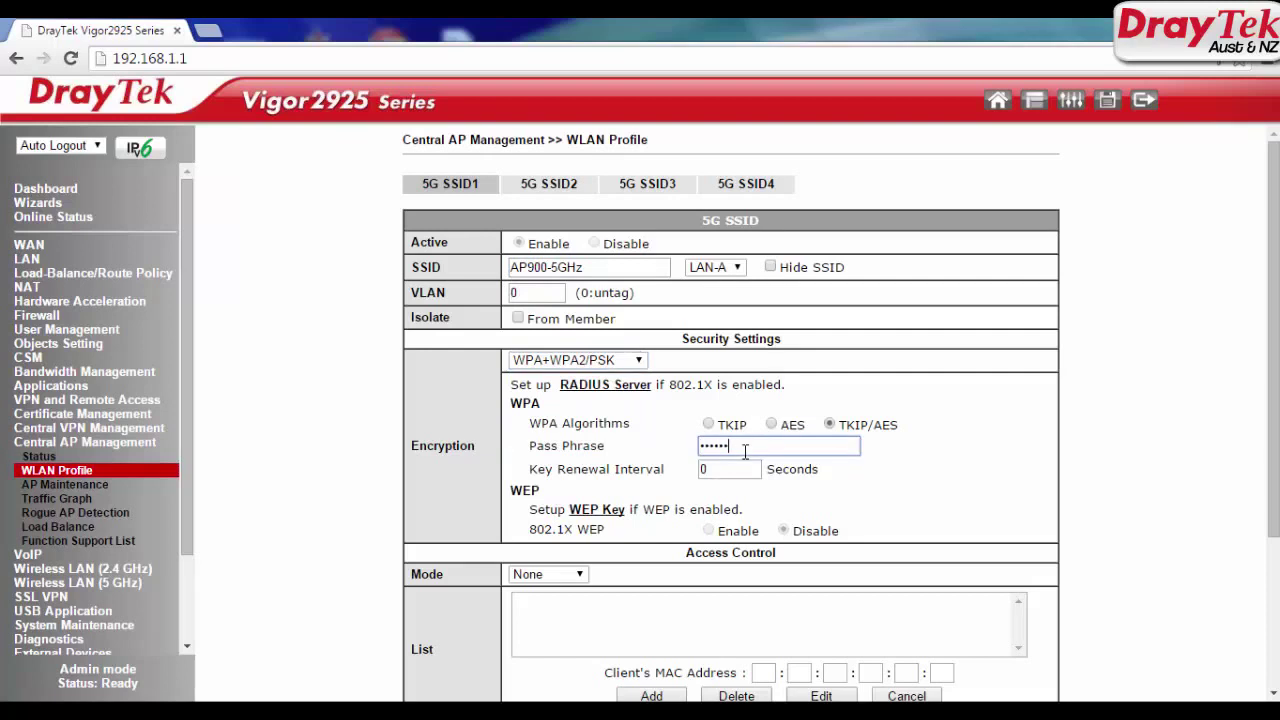
pyautogui.scroll(-2, 745, 452)
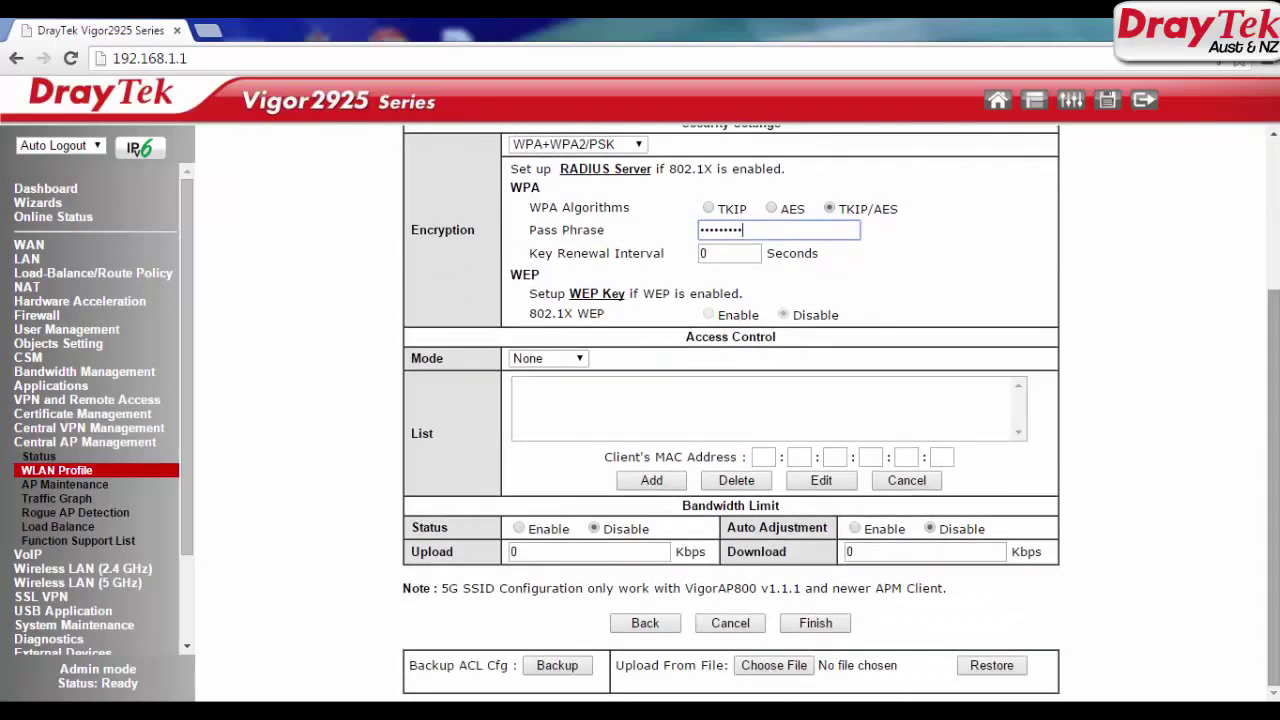
# - Save the AP900_Test profile and select it in the WLAN profile list
pyautogui.click(813, 625)
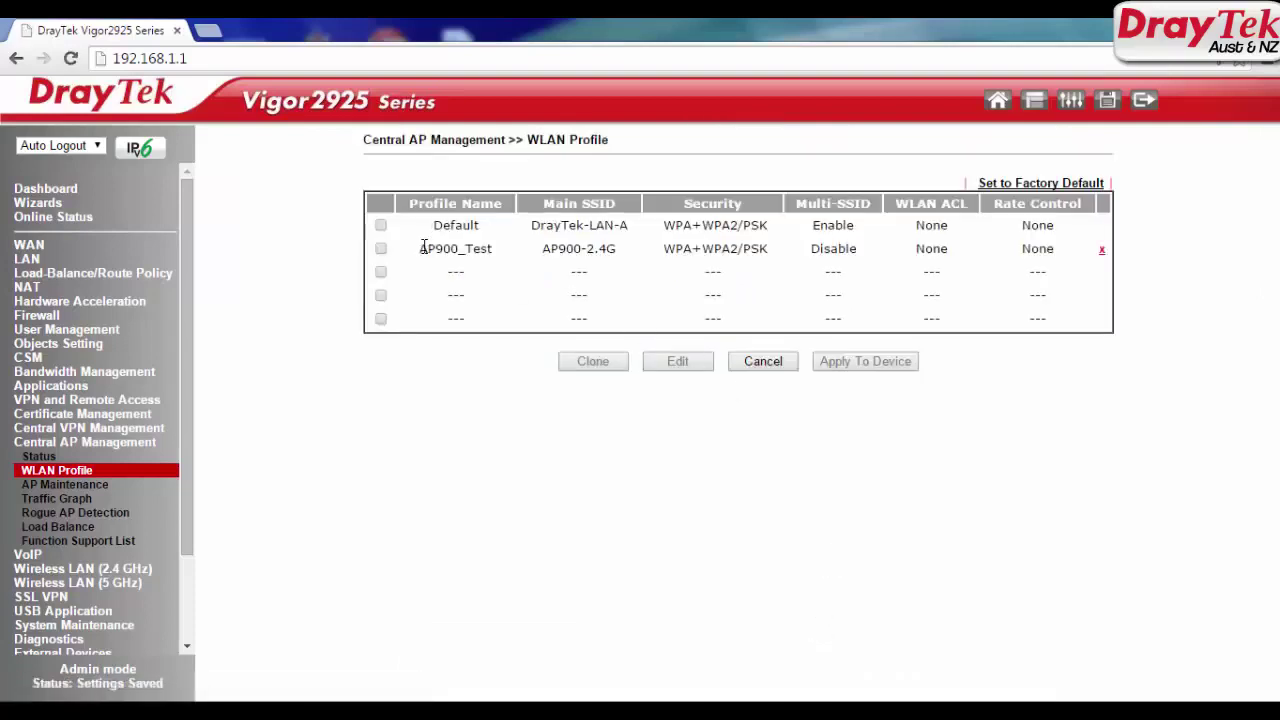
pyautogui.moveTo(424, 247); pyautogui.dragTo(1076, 250)
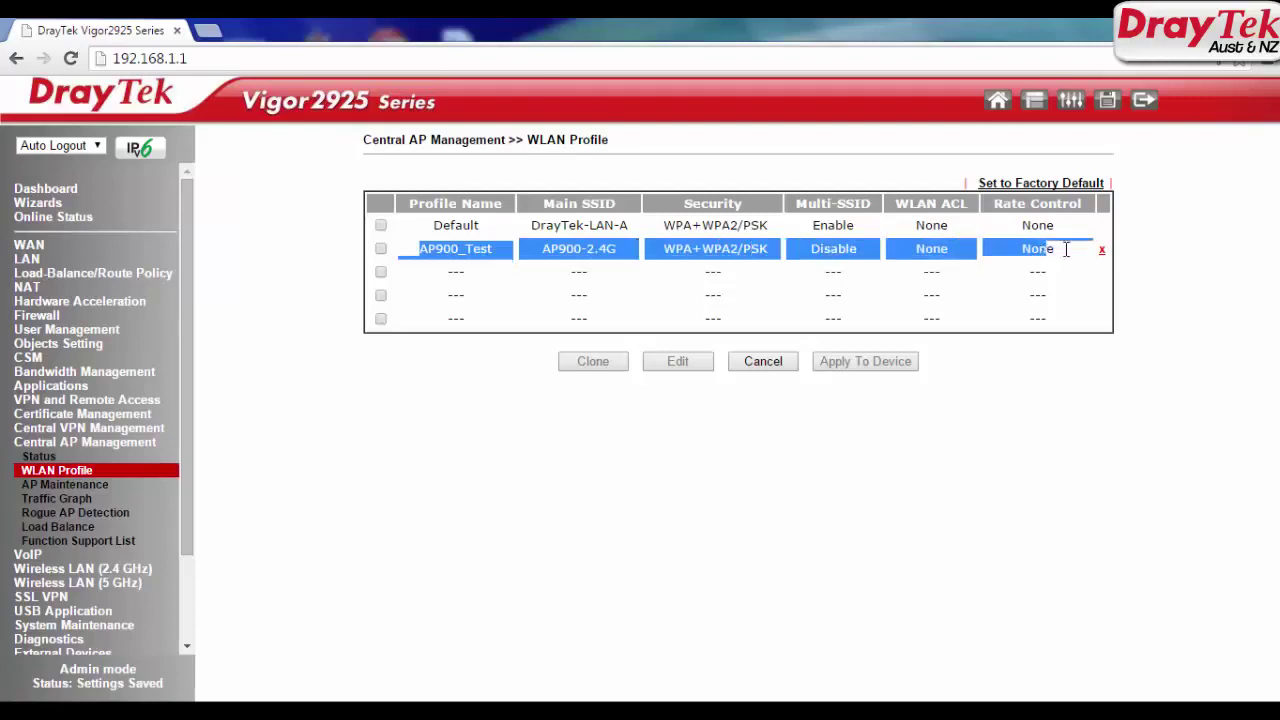
pyautogui.click(380, 255)
pyautogui.click(381, 250)
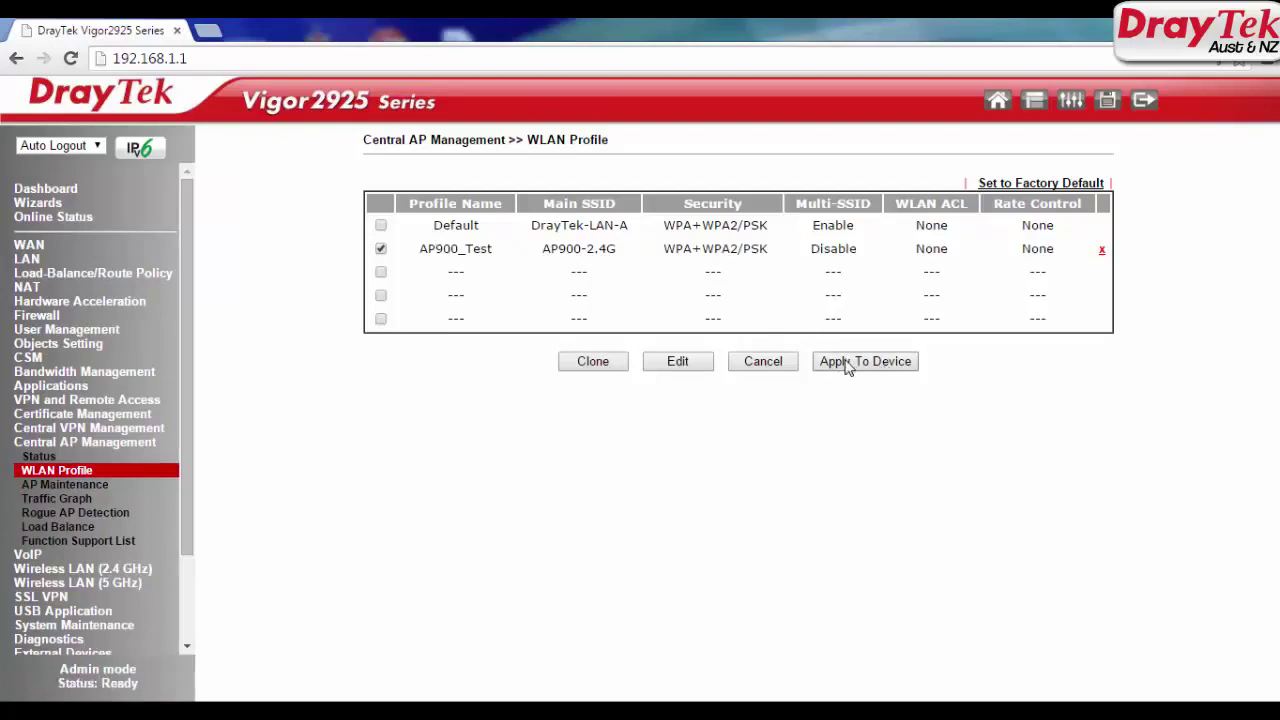
# - Apply the AP900_Test profile to device 1-VigorAP900
pyautogui.click(846, 364)
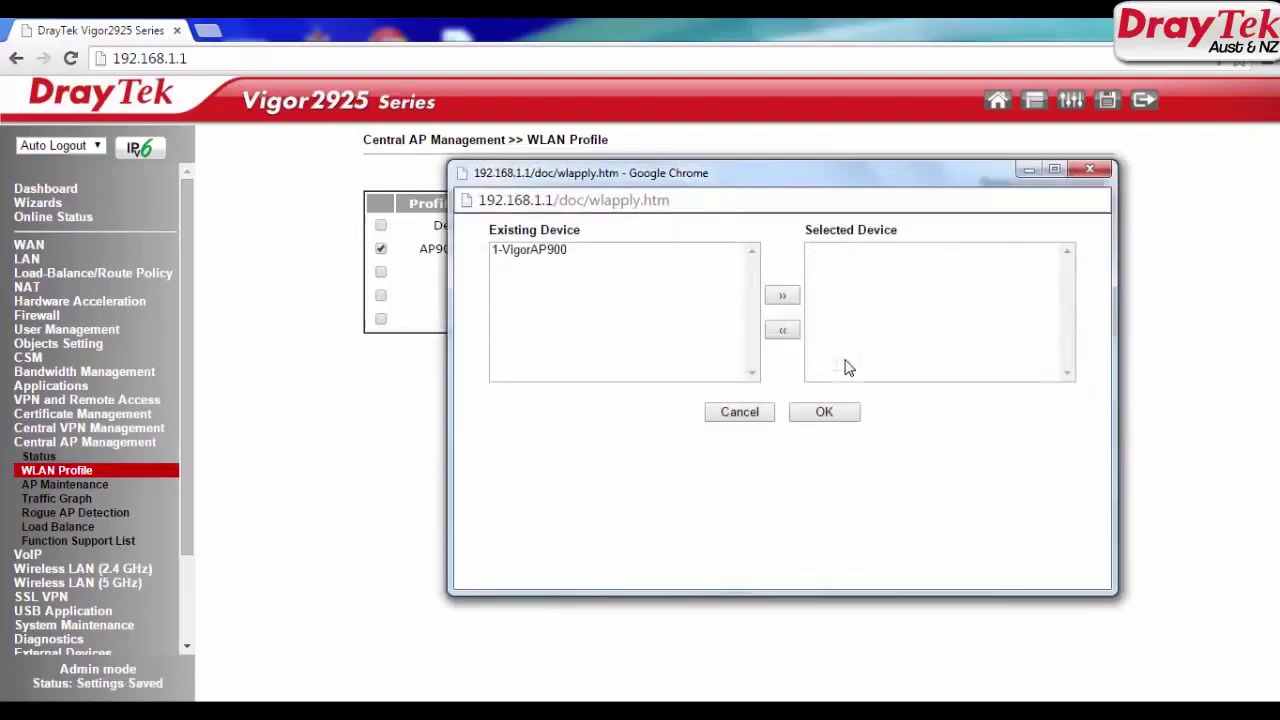
pyautogui.click(537, 256)
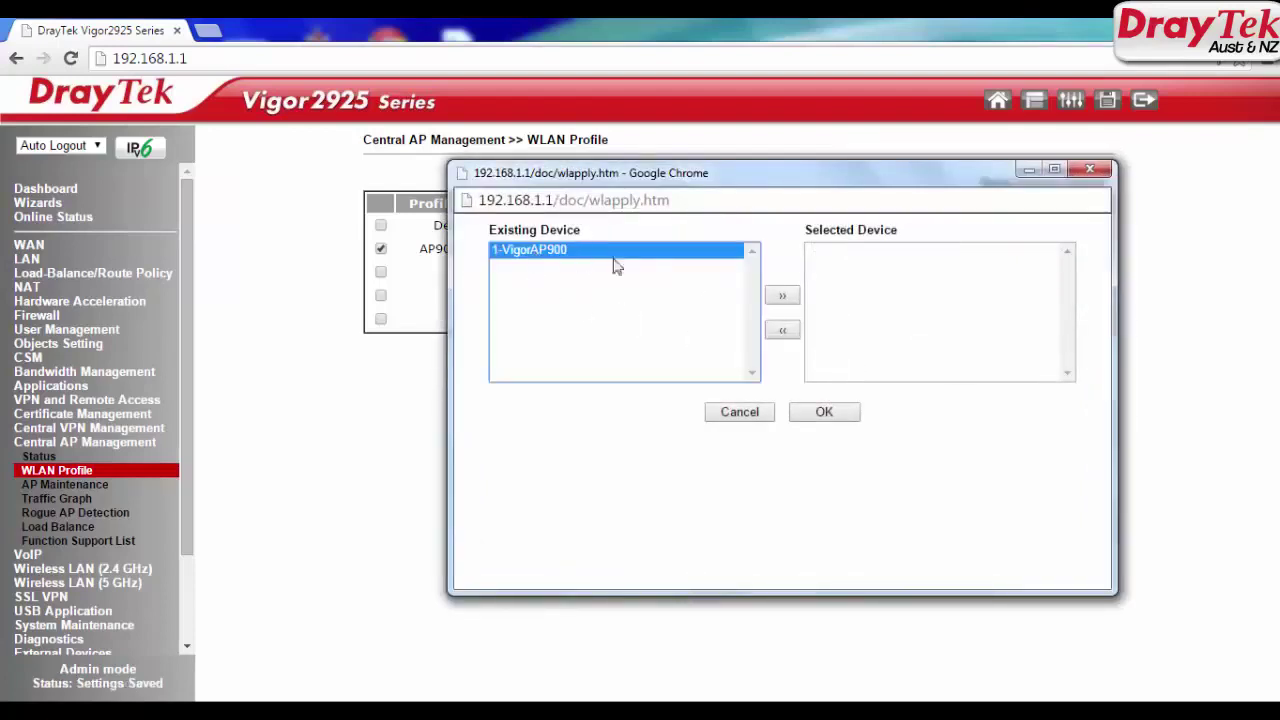
pyautogui.click(783, 300)
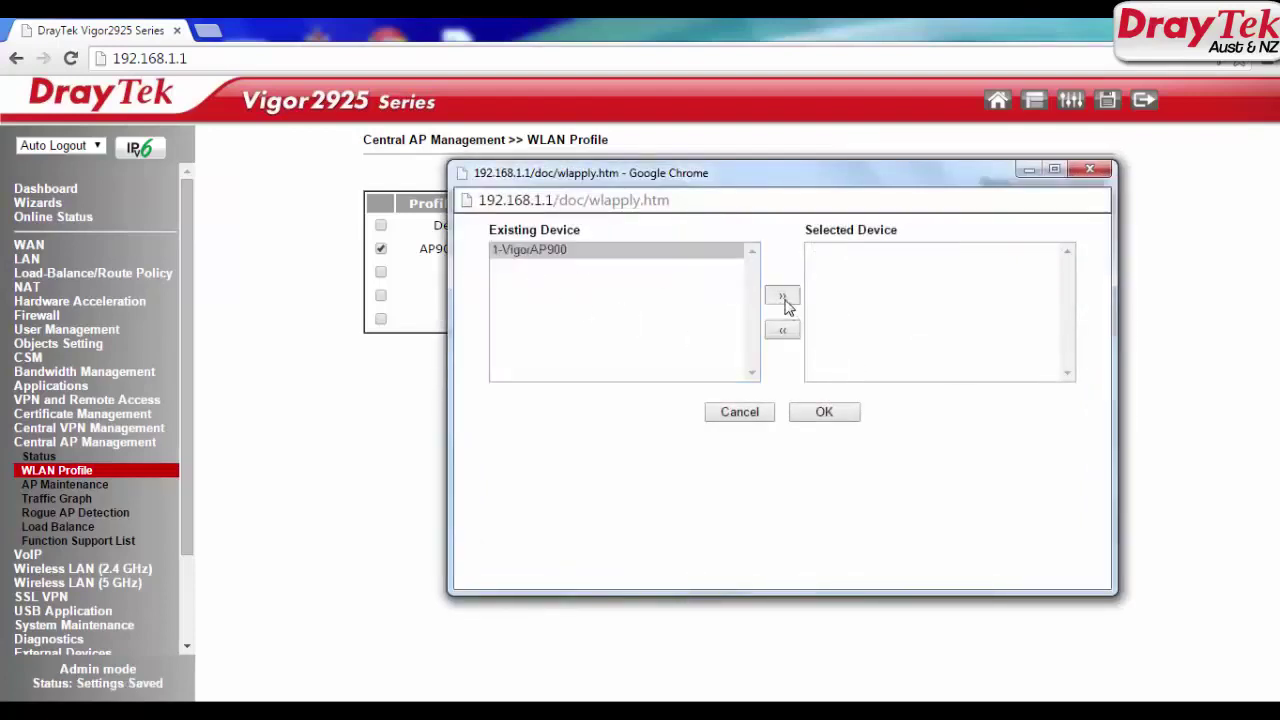
pyautogui.click(824, 414)
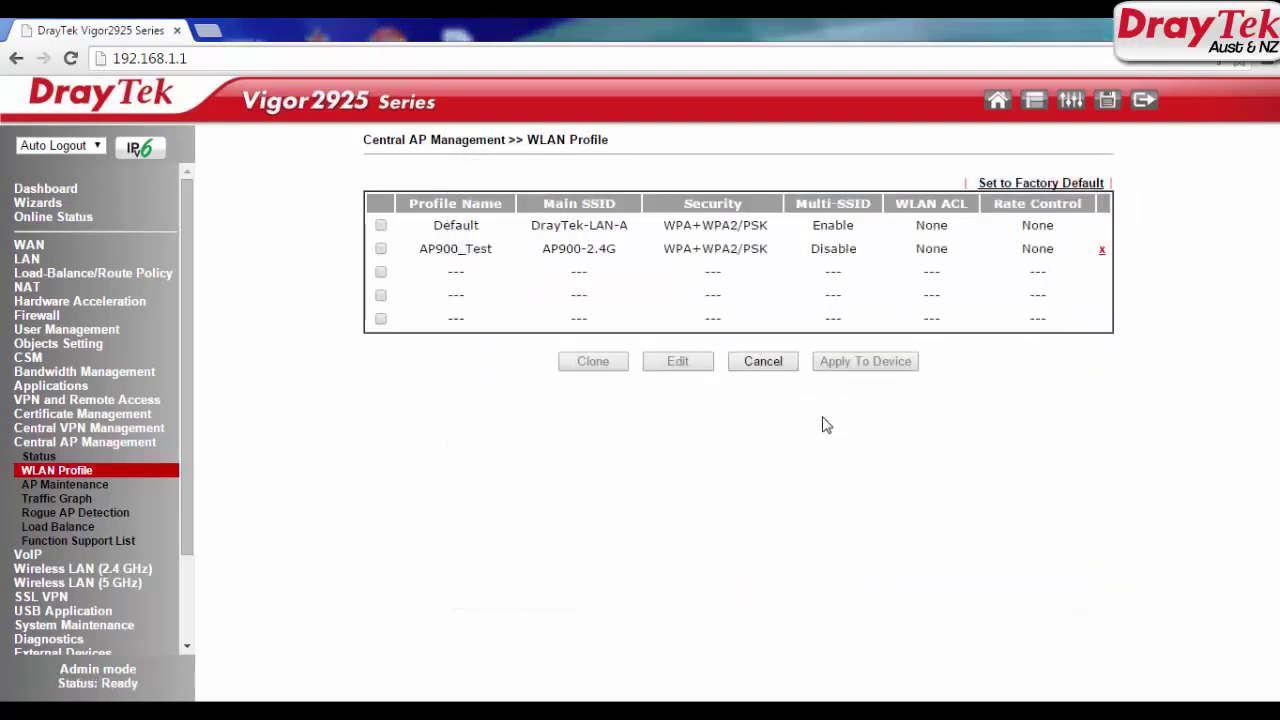
pyautogui.scroll(-3, 805, 580)
# - Verify the pushed 2.4GHz SSID AP900-2.4G, pass phrase and TKIP/AES security on VigorAP900
pyautogui.scroll(3, 806, 491)
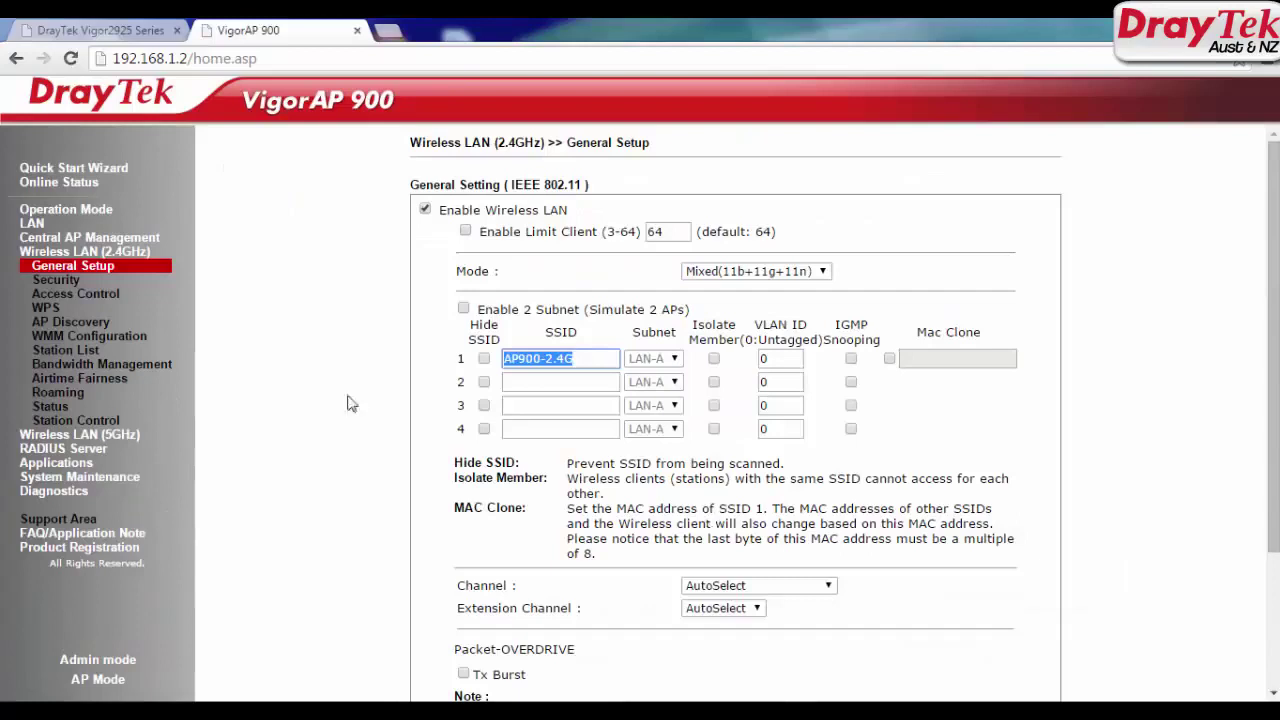
pyautogui.click(56, 280)
pyautogui.click(710, 235)
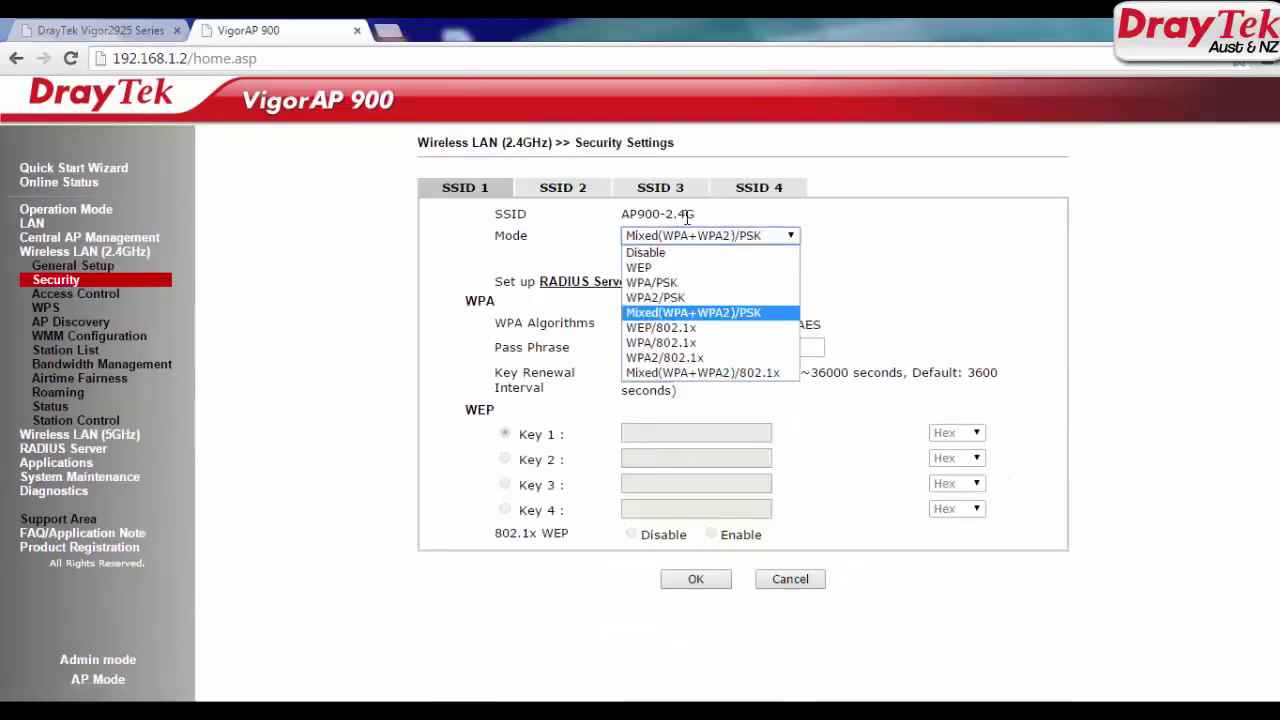
pyautogui.moveTo(700, 214); pyautogui.dragTo(618, 214)
pyautogui.doubleClick(682, 347)
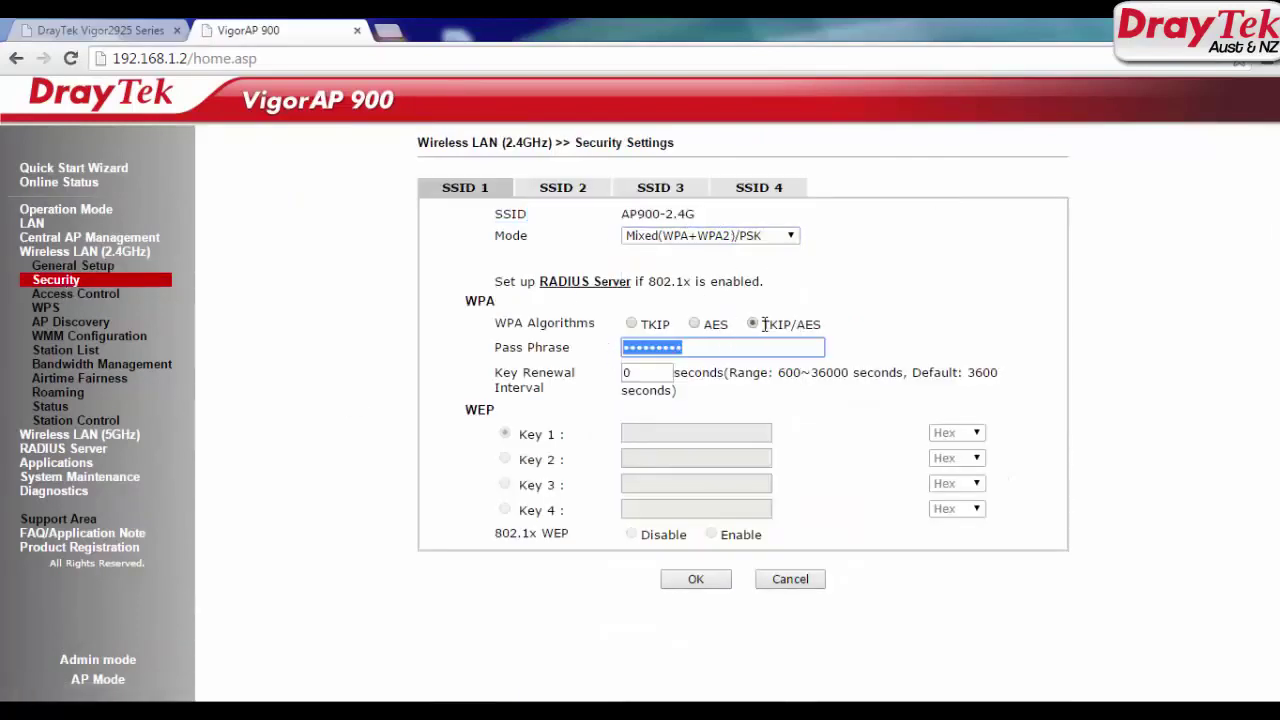
pyautogui.moveTo(824, 324); pyautogui.dragTo(733, 328)
# - Check the pushed 5GHz SSID AP900-5GHz and its security settings
pyautogui.click(45, 434)
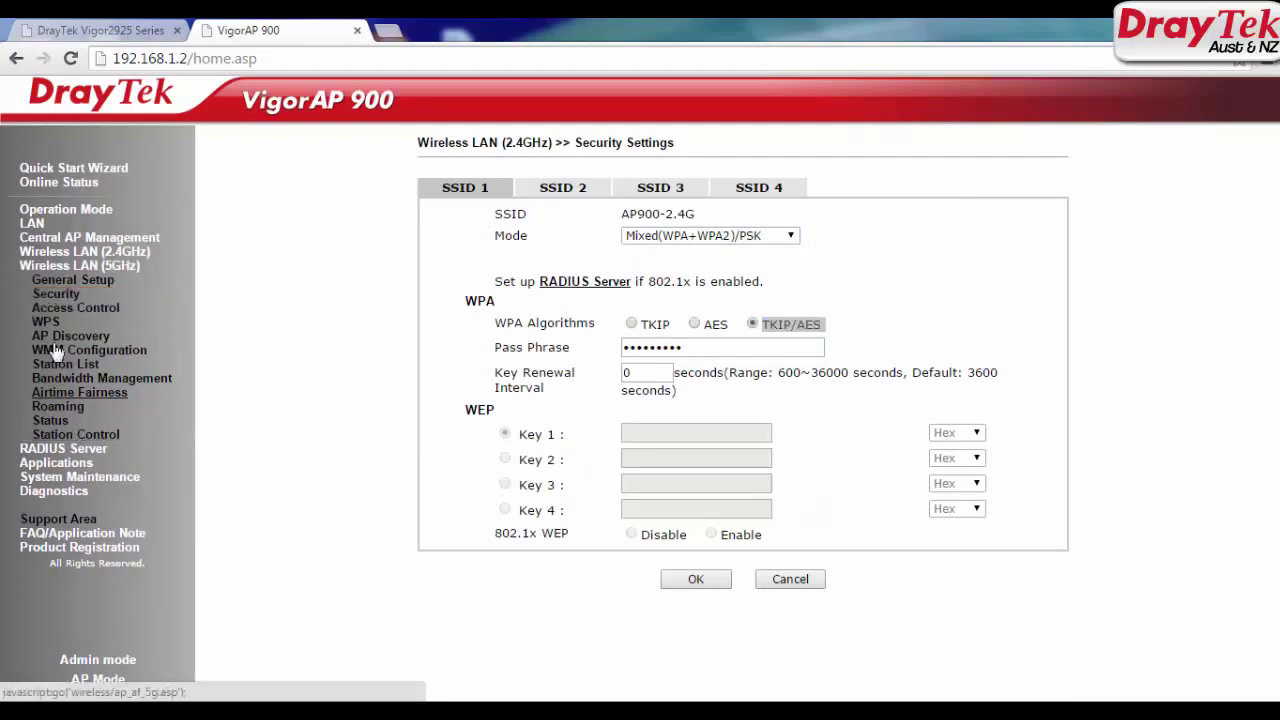
pyautogui.click(62, 288)
pyautogui.moveTo(626, 360); pyautogui.dragTo(524, 352)
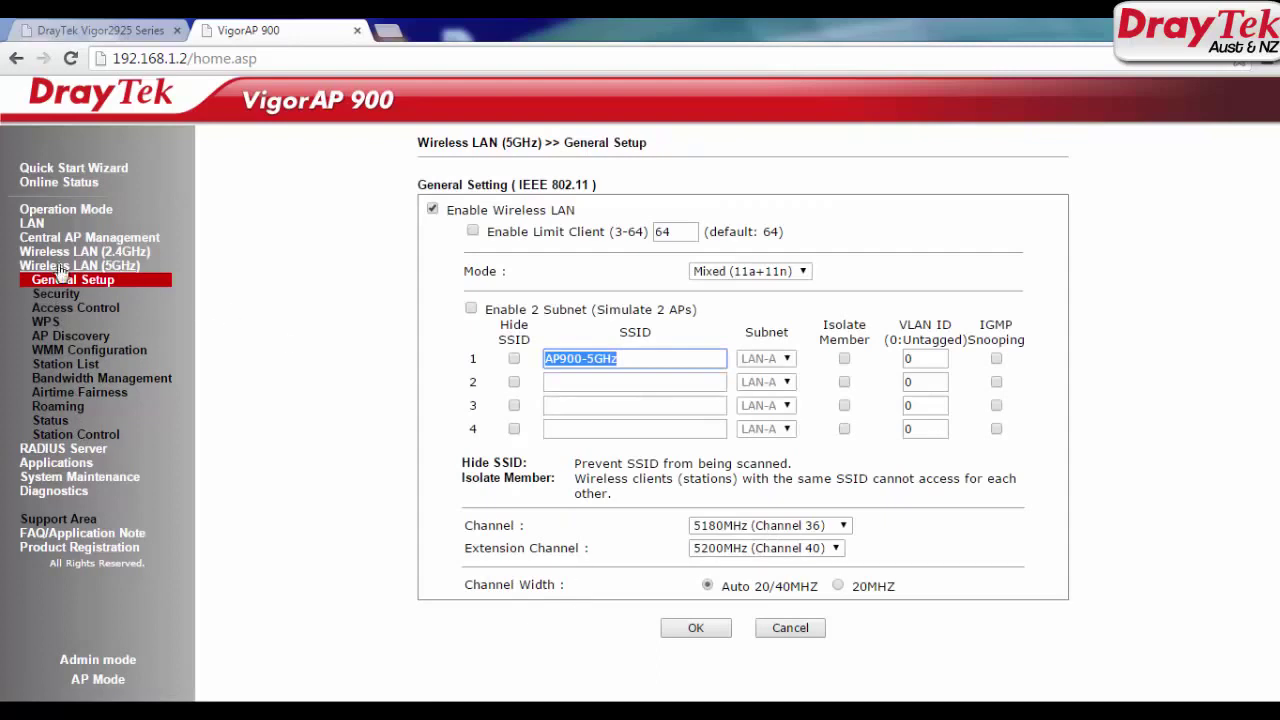
pyautogui.click(56, 293)
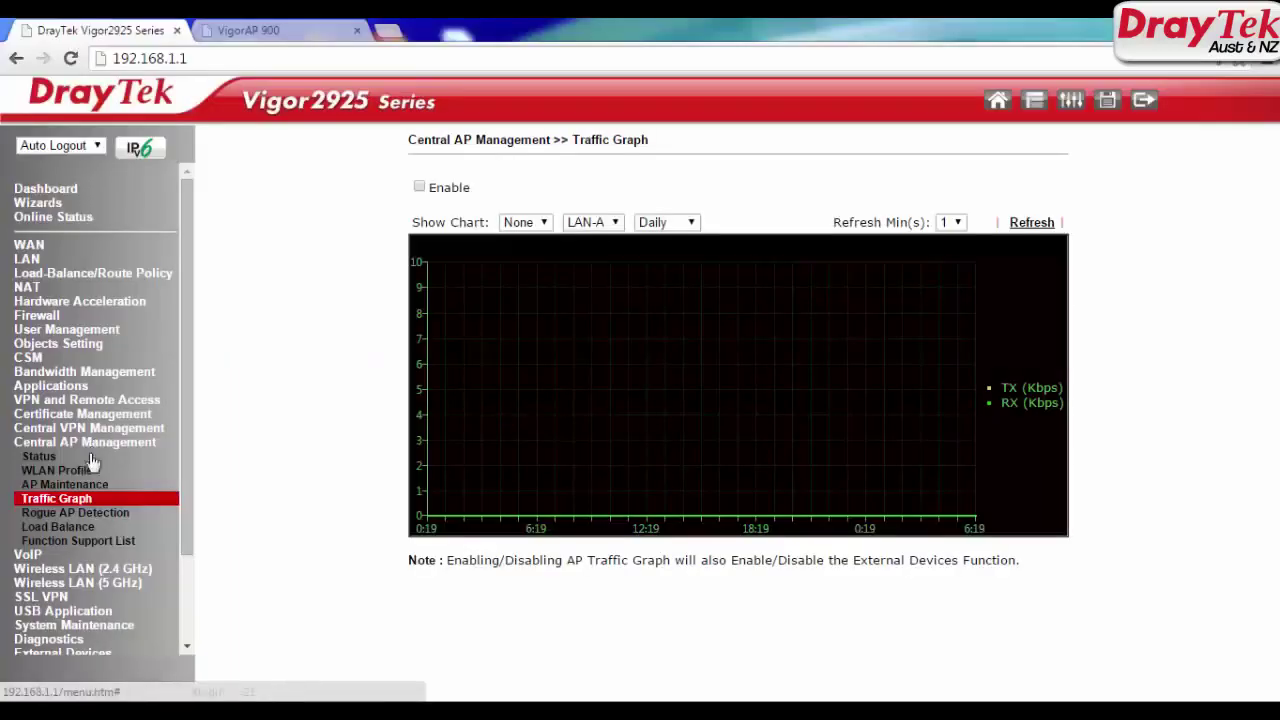
# - Enable the AP traffic graph for VigorAP900 on LAN-A and review the daily period options
pyautogui.click(420, 187)
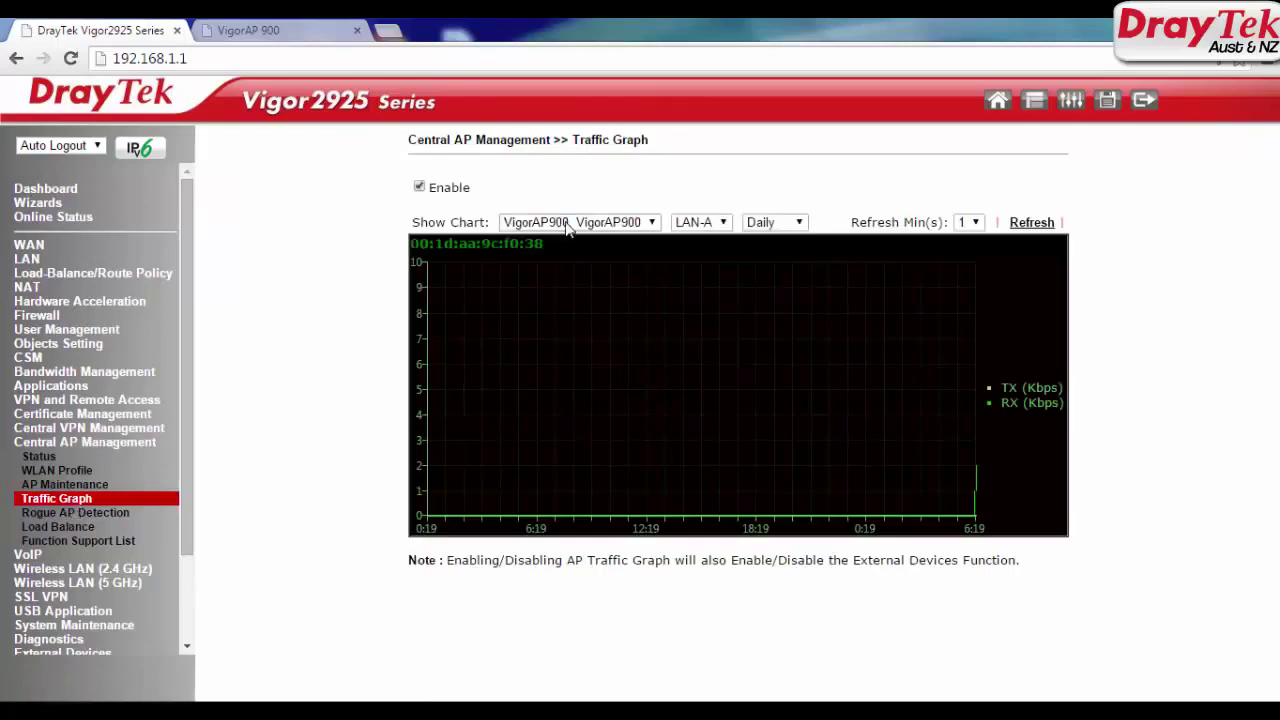
pyautogui.click(566, 225)
pyautogui.click(566, 239)
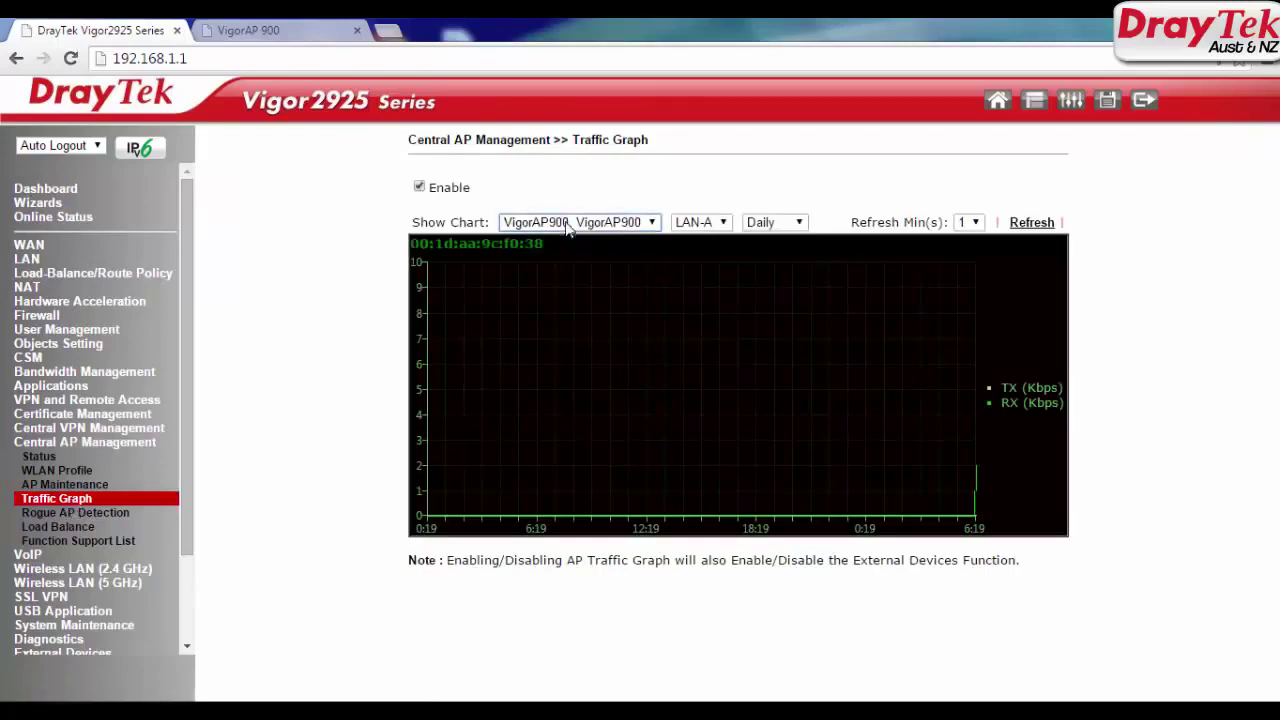
pyautogui.click(716, 228)
pyautogui.click(714, 239)
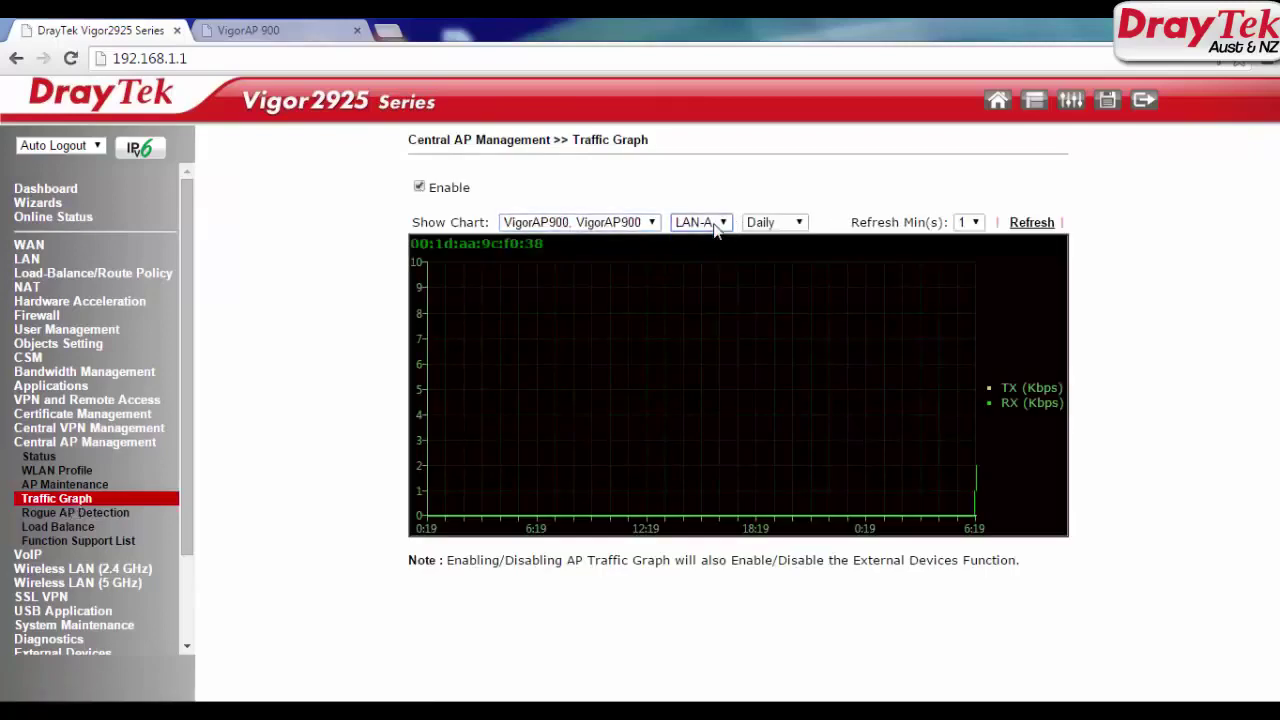
pyautogui.click(765, 225)
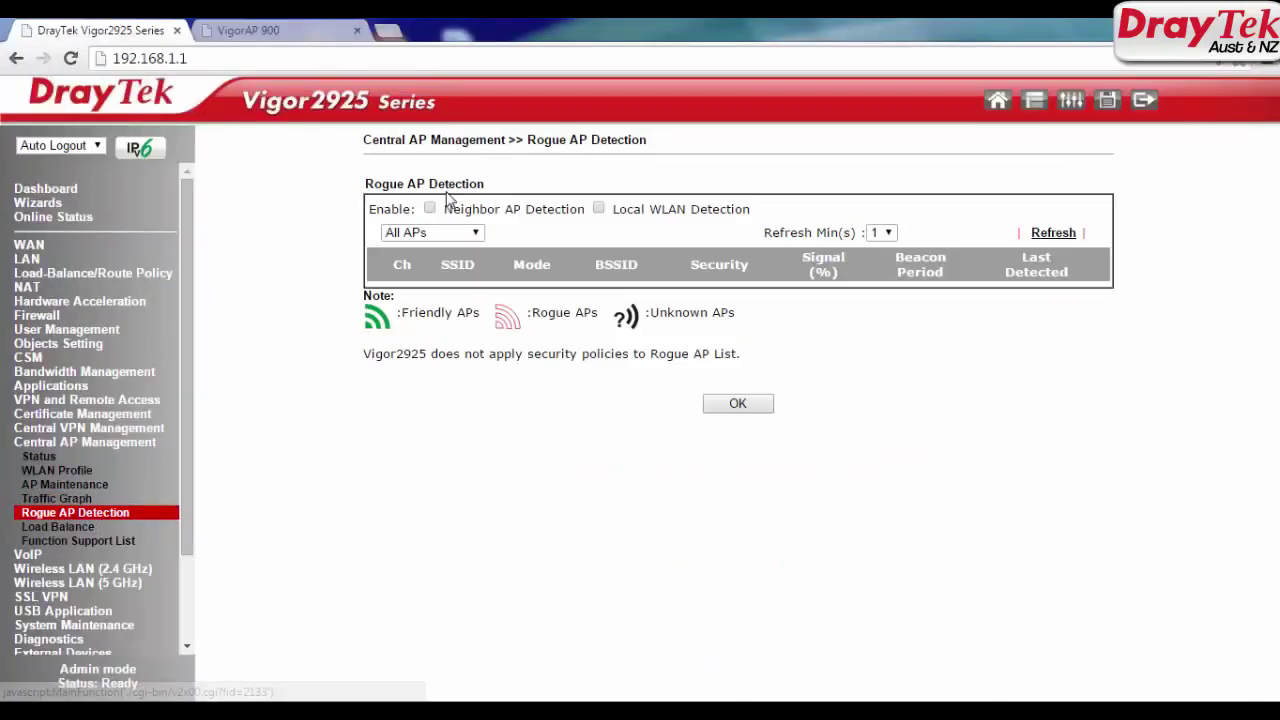
# - Enable Neighbor AP and Local WLAN Detection, then refresh to list four detected APs
pyautogui.click(432, 233)
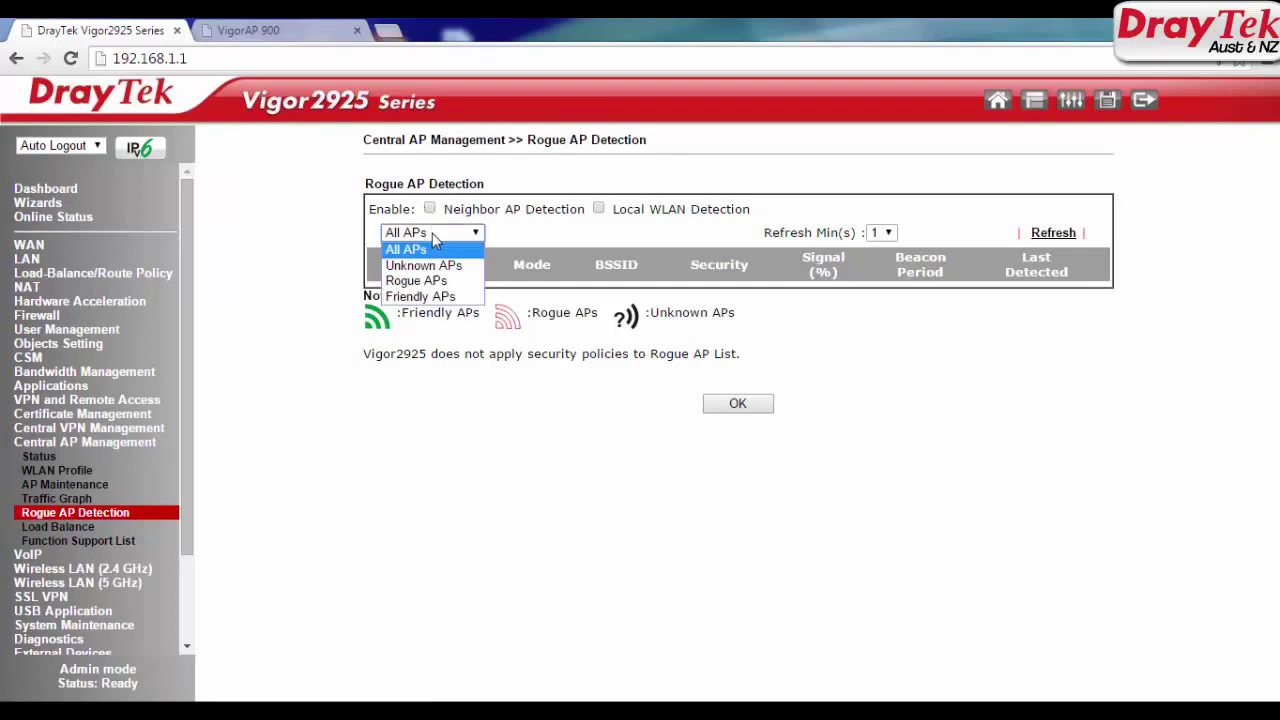
pyautogui.click(432, 233)
pyautogui.click(429, 208)
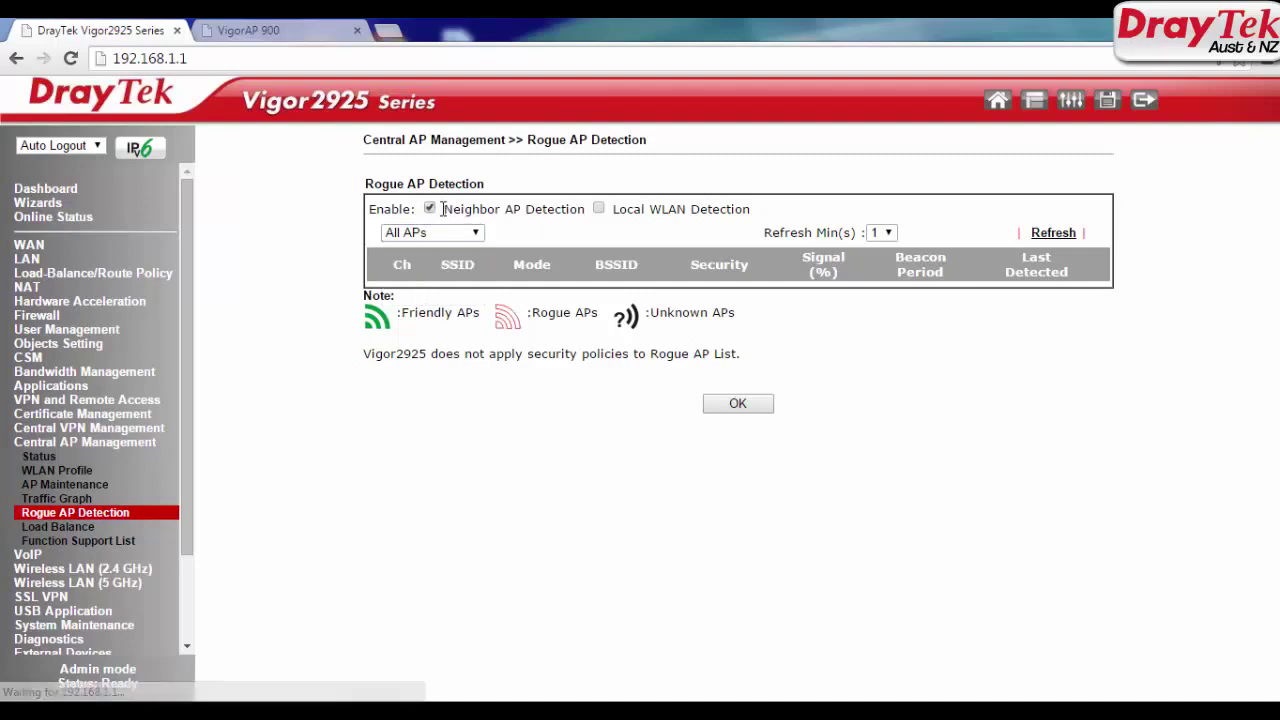
pyautogui.moveTo(443, 209)
pyautogui.mouseDown()
pyautogui.moveTo(796, 222)
pyautogui.moveTo(763, 204)
pyautogui.mouseUp()
pyautogui.click(598, 208)
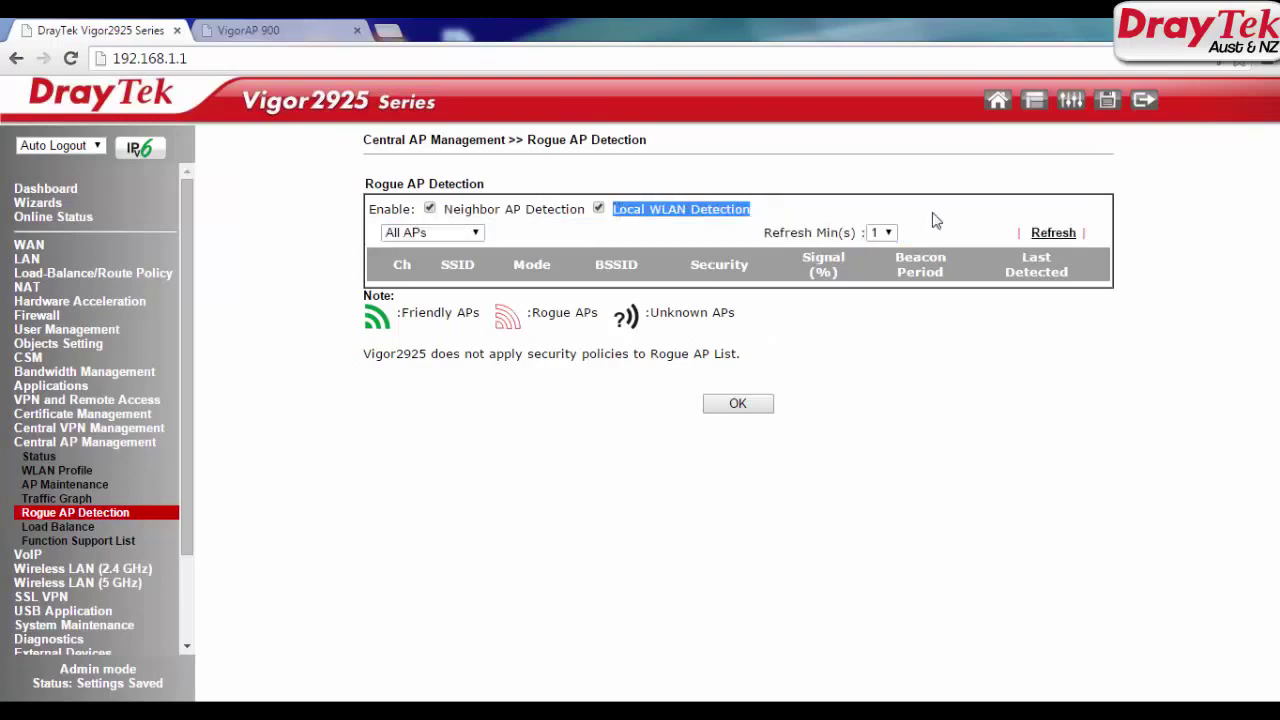
pyautogui.click(1060, 243)
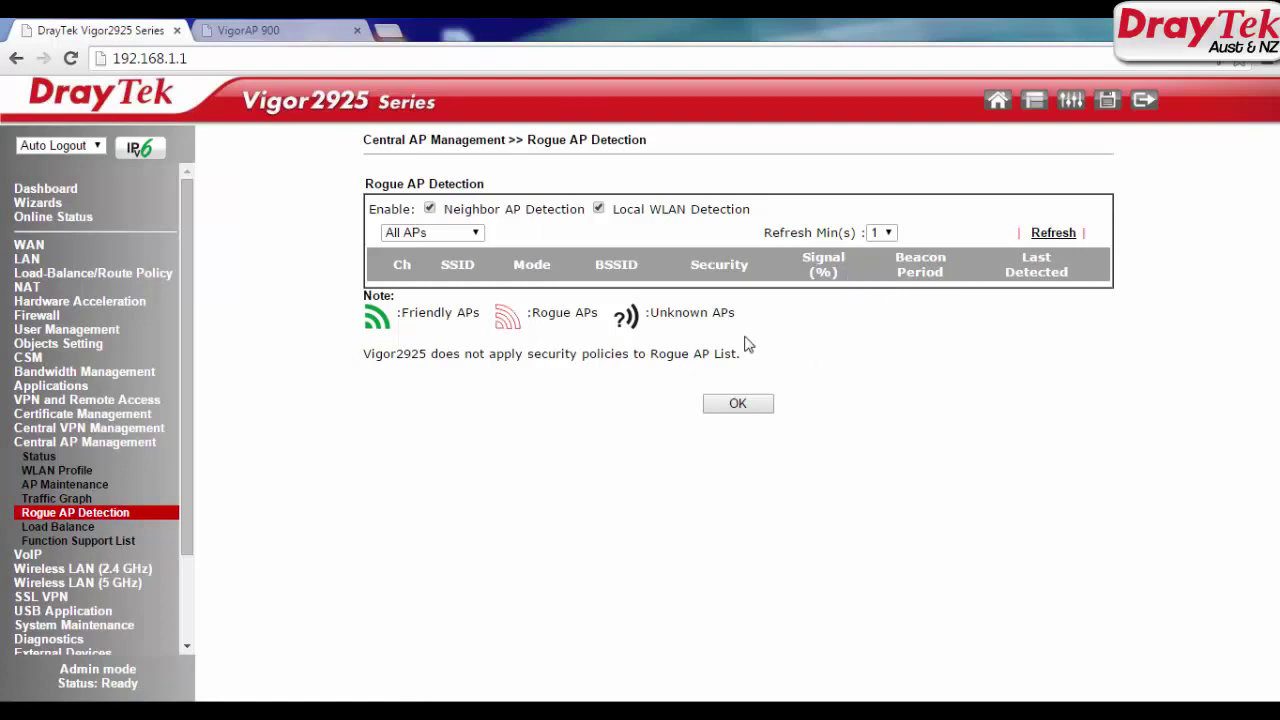
pyautogui.click(1053, 234)
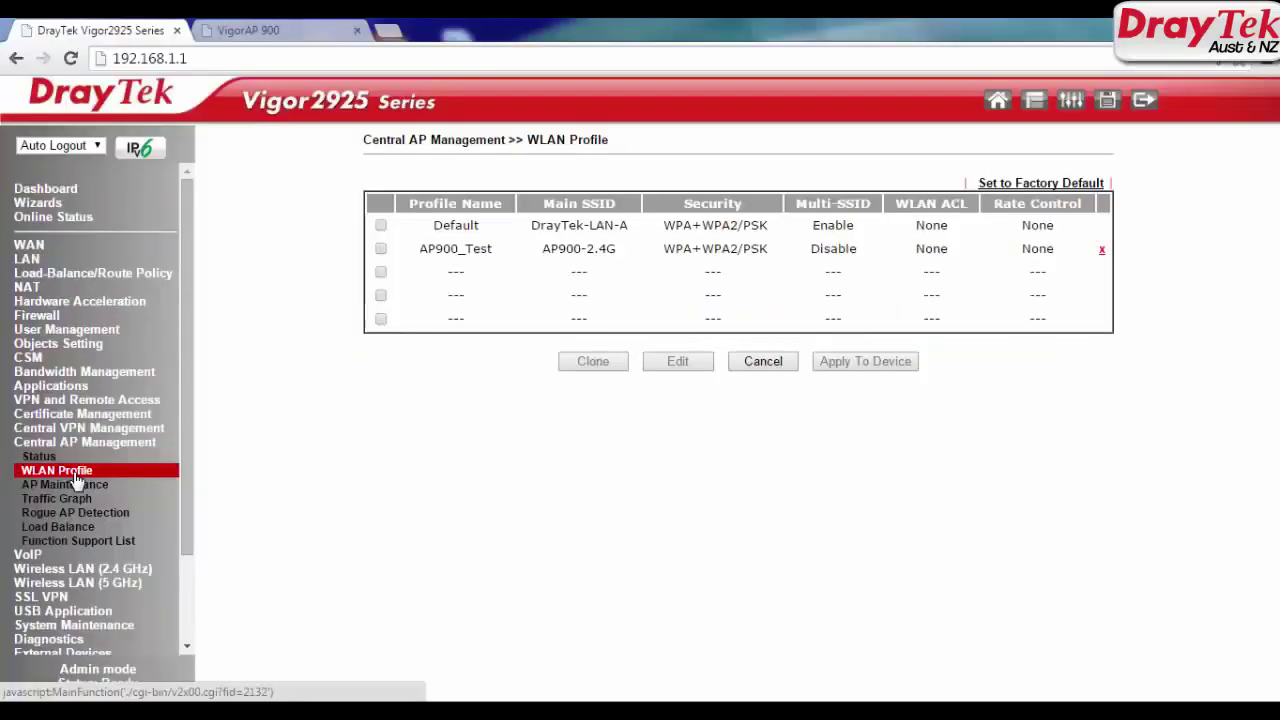
# - Edit the Default WLAN profile: enable Auto Provision and 2.4G wireless LAN, leaving 5G disabled
pyautogui.click(381, 226)
pyautogui.click(678, 362)
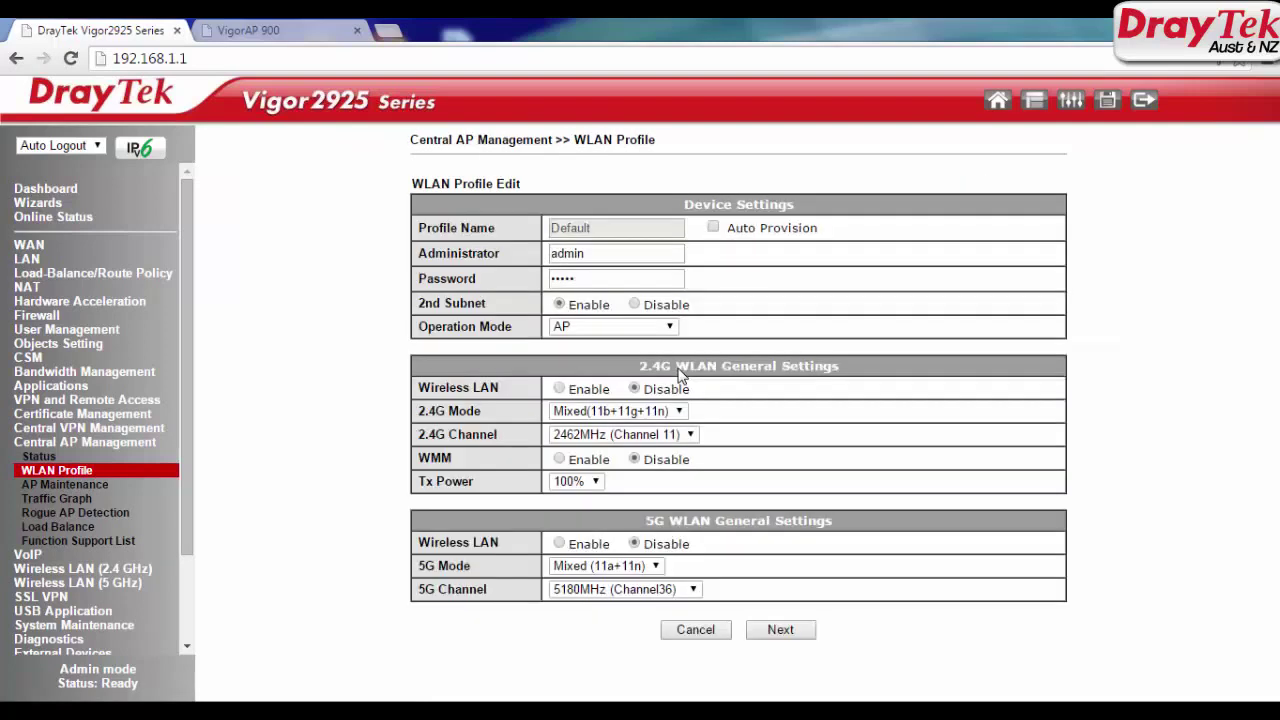
pyautogui.click(713, 228)
pyautogui.moveTo(727, 228); pyautogui.dragTo(822, 231)
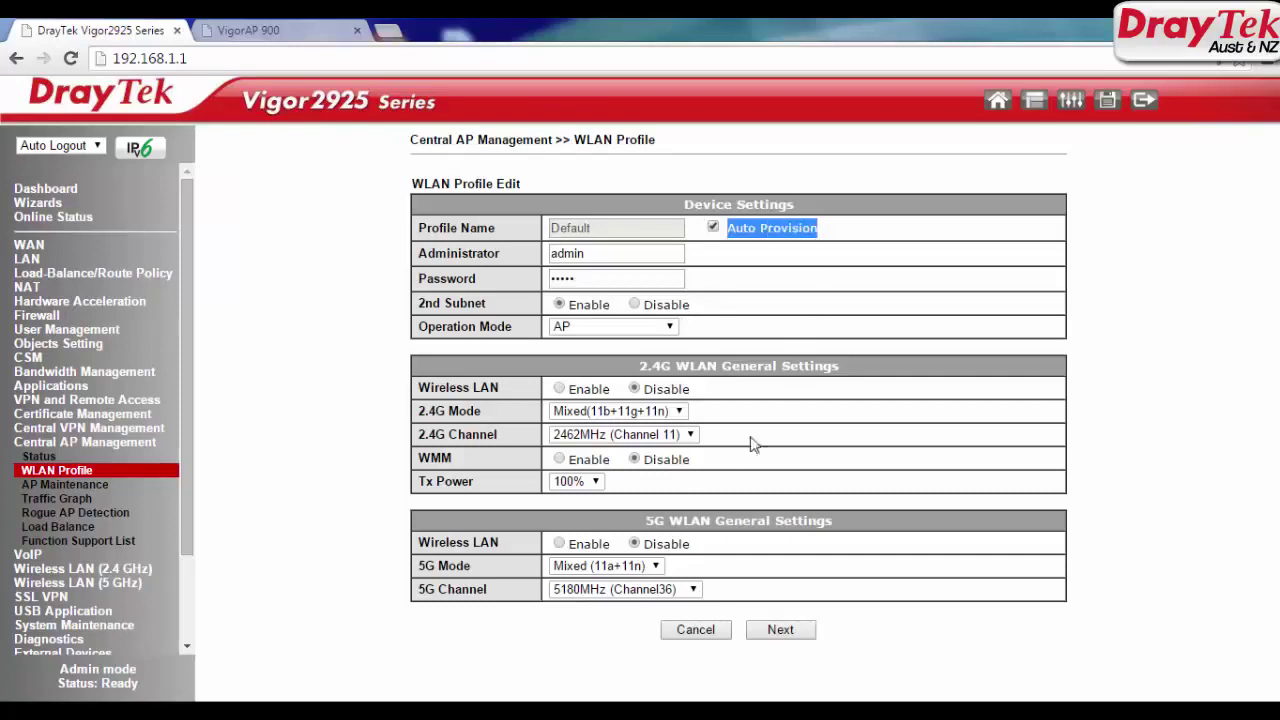
pyautogui.click(560, 389)
pyautogui.moveTo(644, 543); pyautogui.dragTo(692, 544)
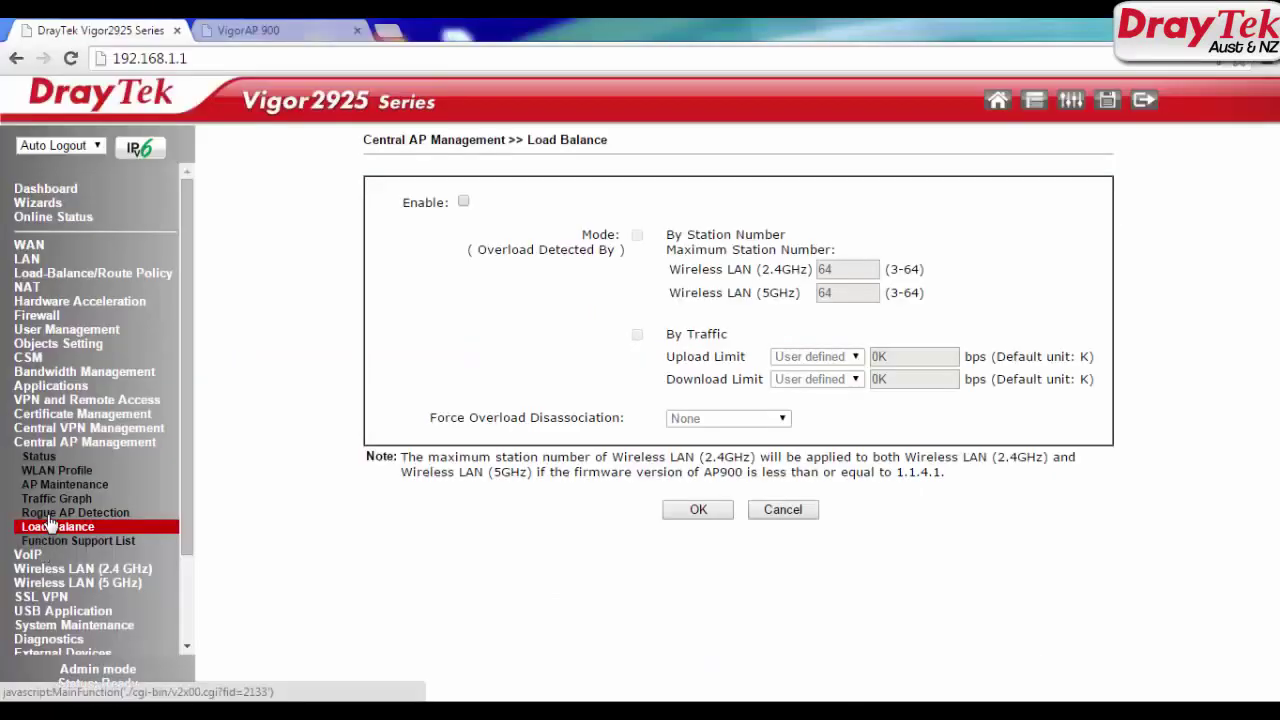
# - Enable load balancing by station number with a 10-station limit for 2.4GHz and 5GHz
pyautogui.click(48, 532)
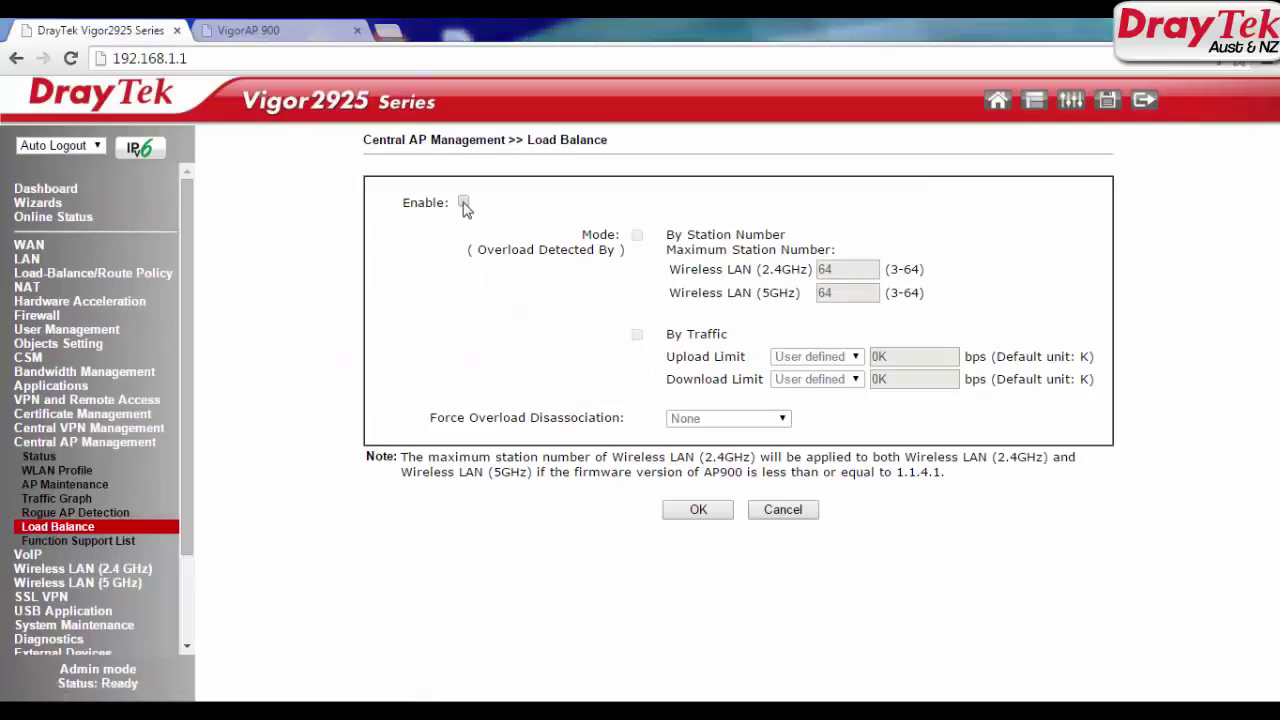
pyautogui.click(464, 202)
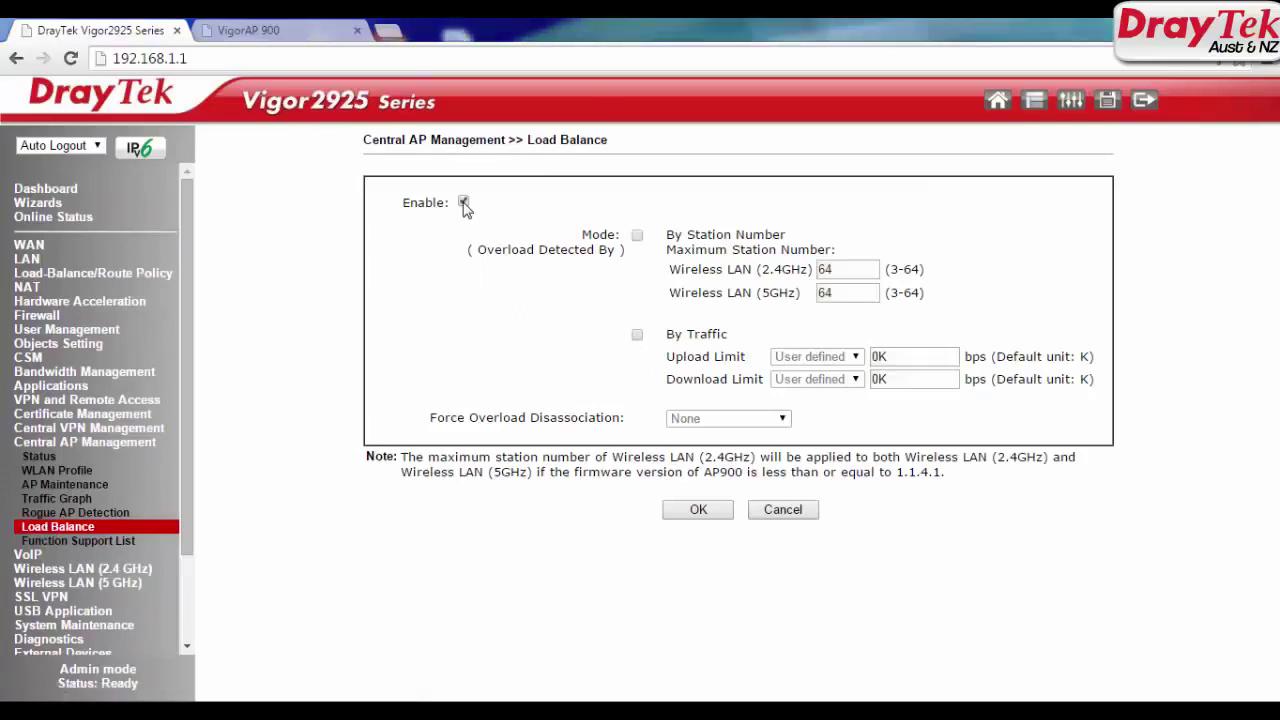
pyautogui.click(637, 236)
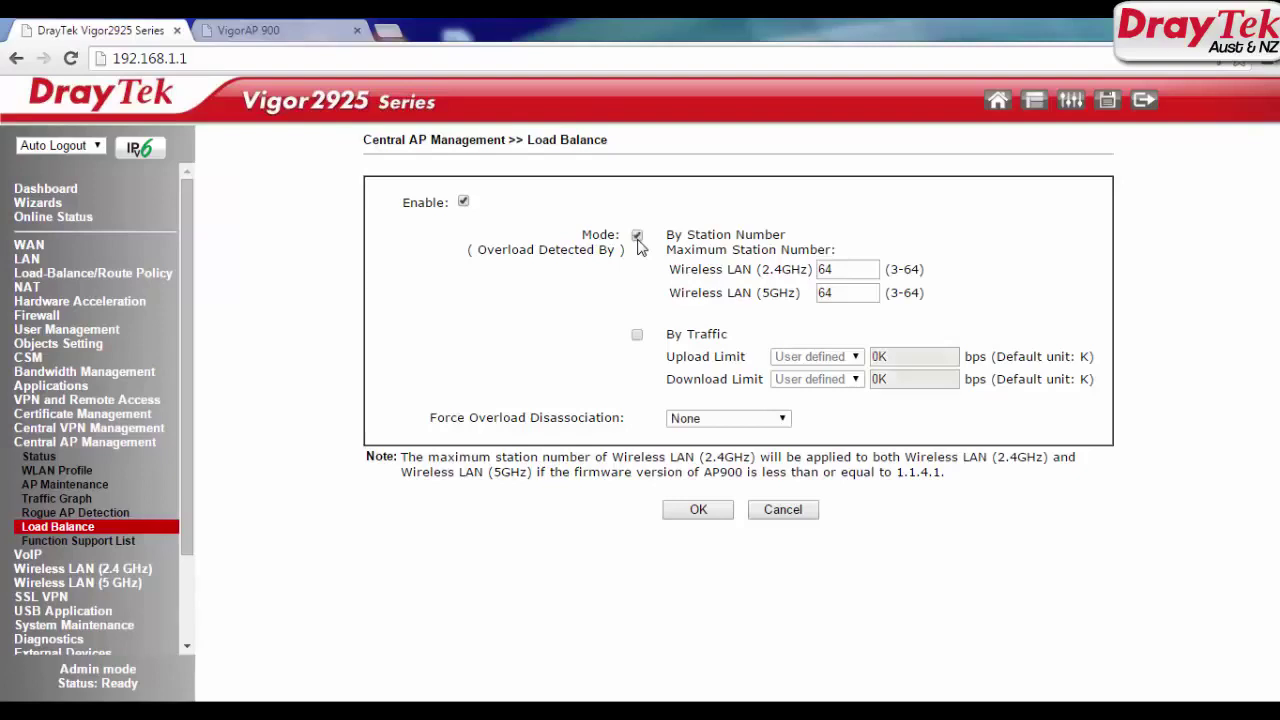
pyautogui.doubleClick(862, 270)
pyautogui.write('10')
pyautogui.press('Tab')
pyautogui.write('10')
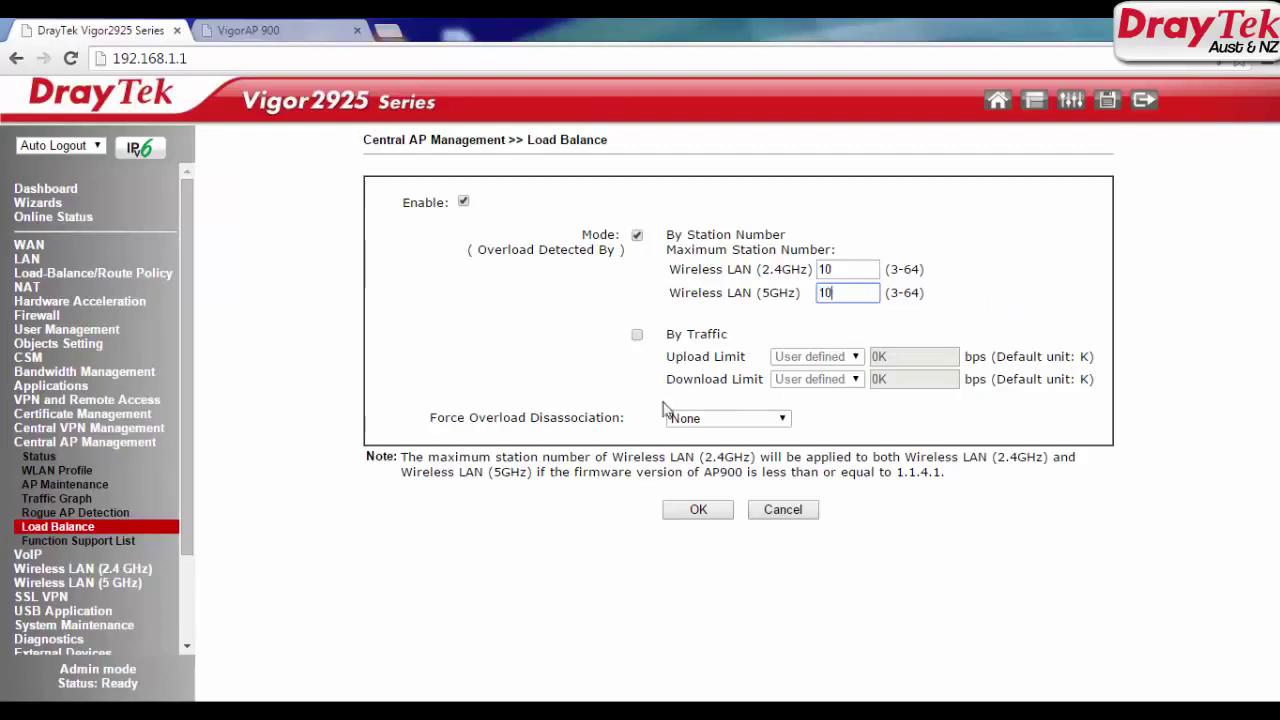
# - Add traffic-based overload detection with User defined limits and disassociation by signal strength
pyautogui.click(906, 357)
pyautogui.doubleClick(878, 356)
pyautogui.press('Tab')
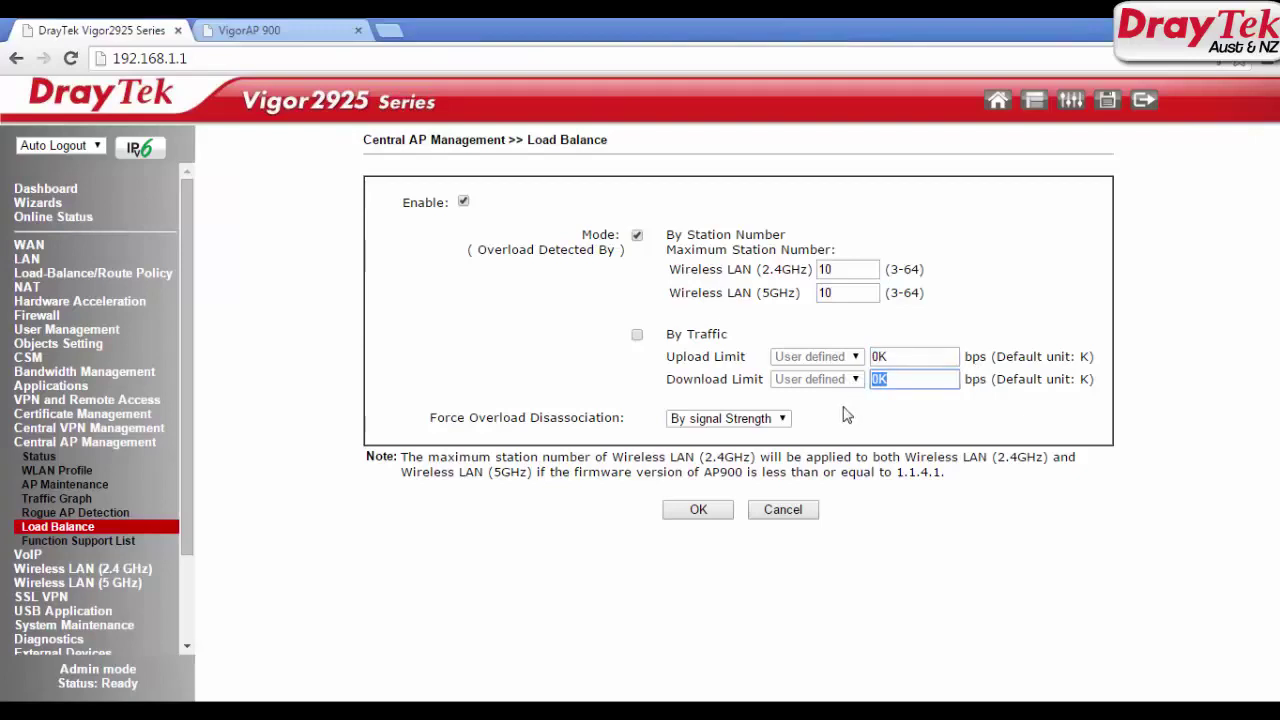
pyautogui.click(637, 335)
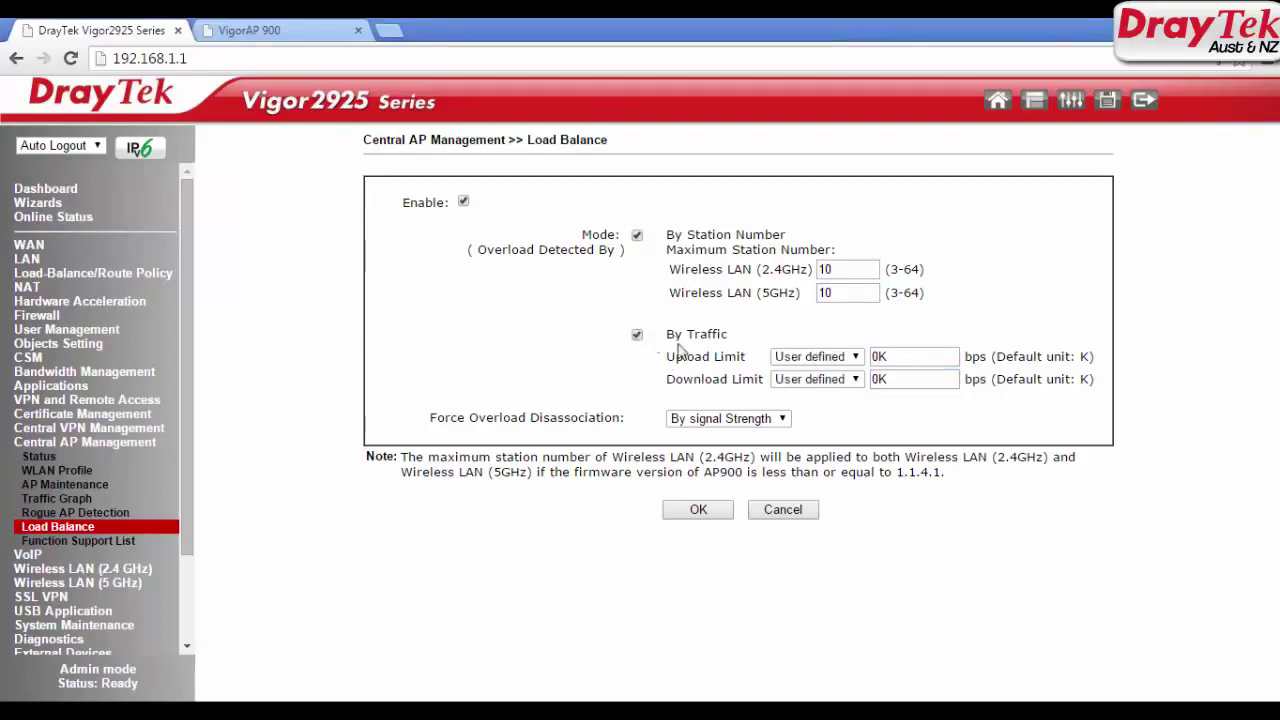
pyautogui.click(816, 358)
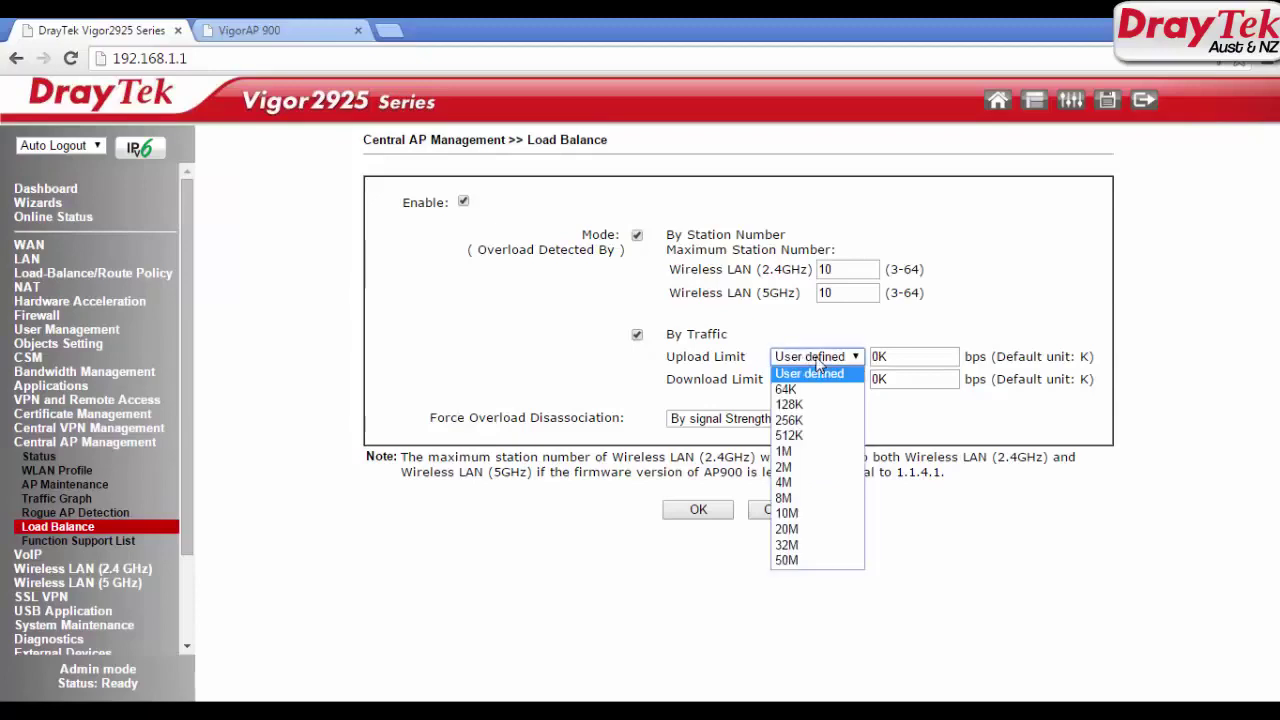
pyautogui.click(816, 362)
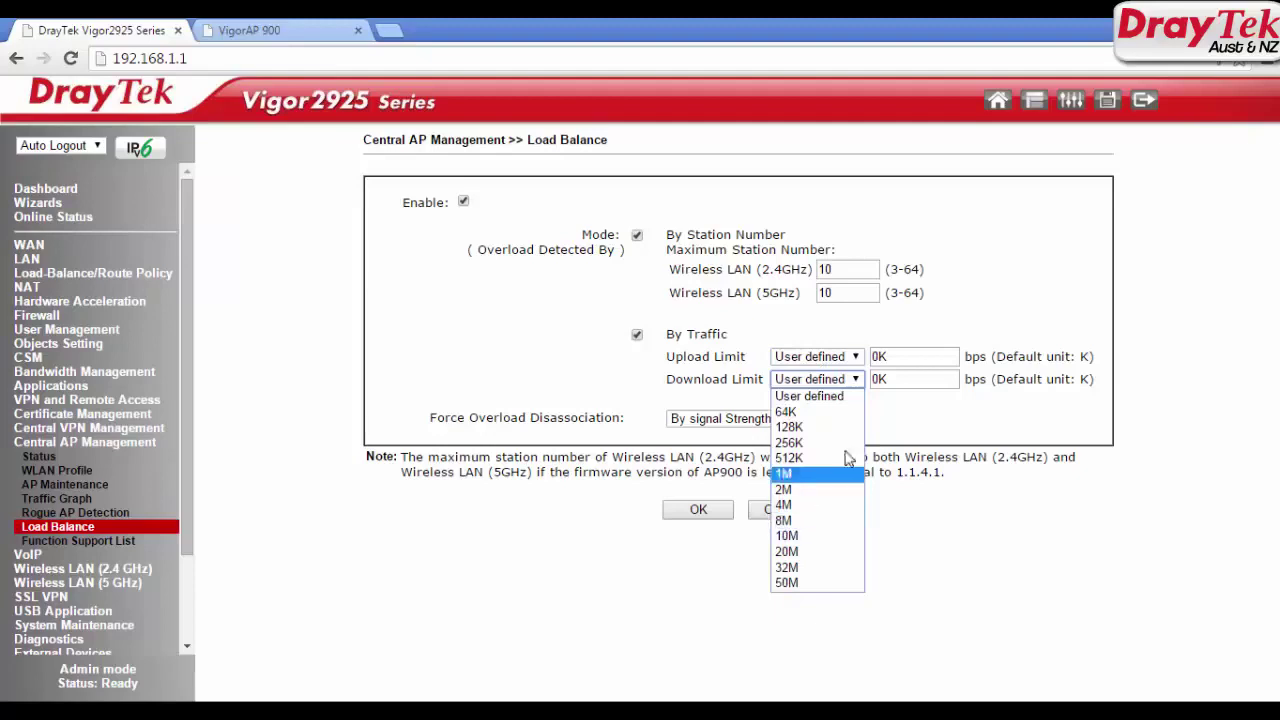
pyautogui.click(908, 357)
pyautogui.doubleClick(882, 357)
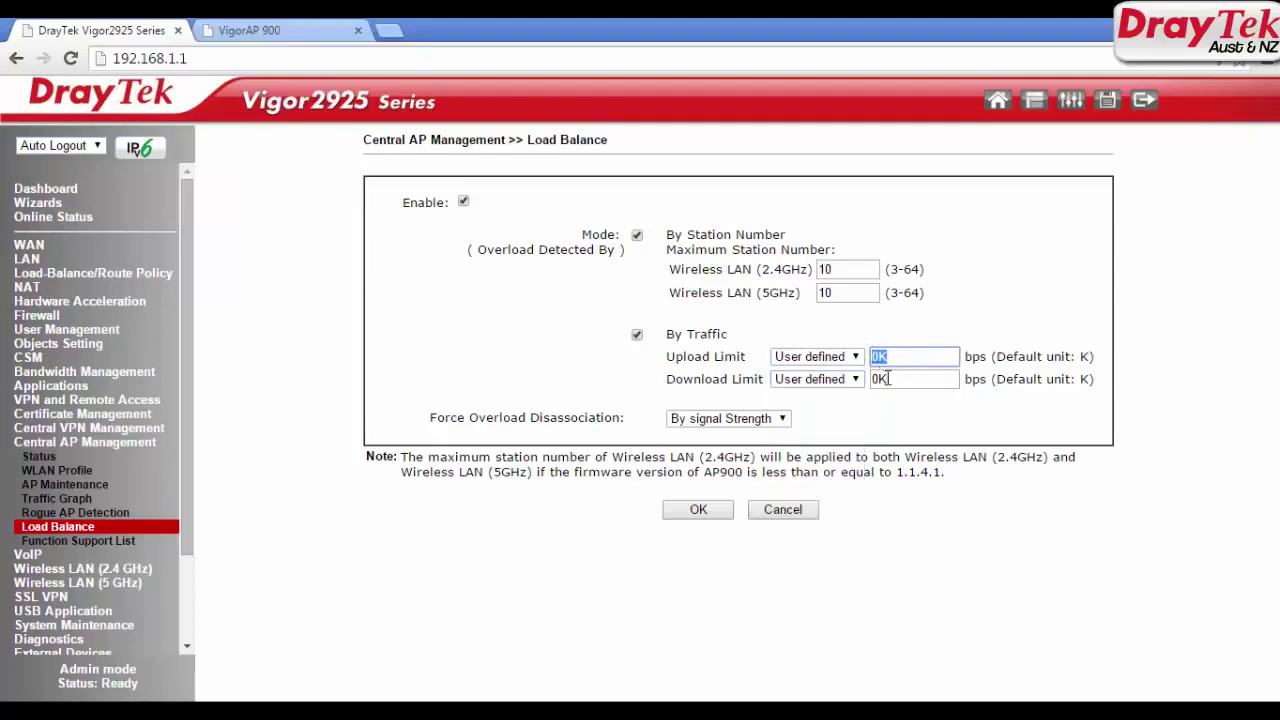
pyautogui.doubleClick(884, 379)
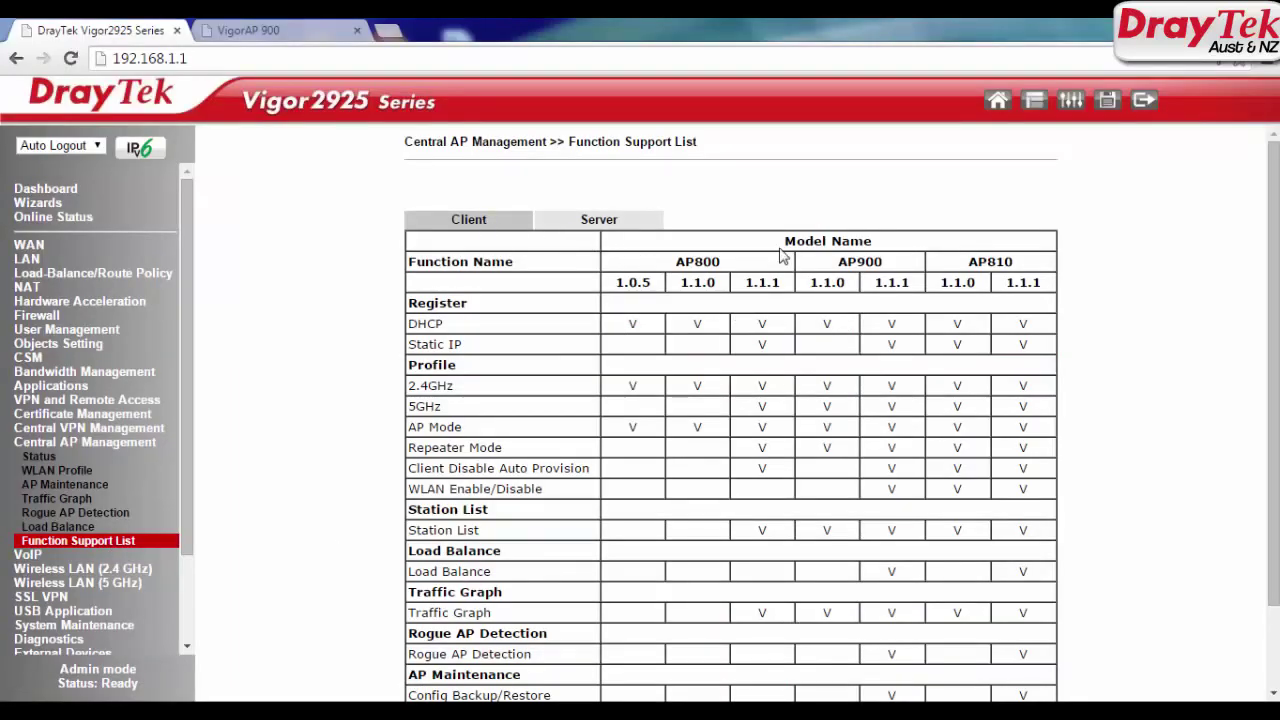
# - On the Client tab, highlight the Model Name heading and the AP800 firmware versions
pyautogui.moveTo(785, 241); pyautogui.dragTo(875, 241)
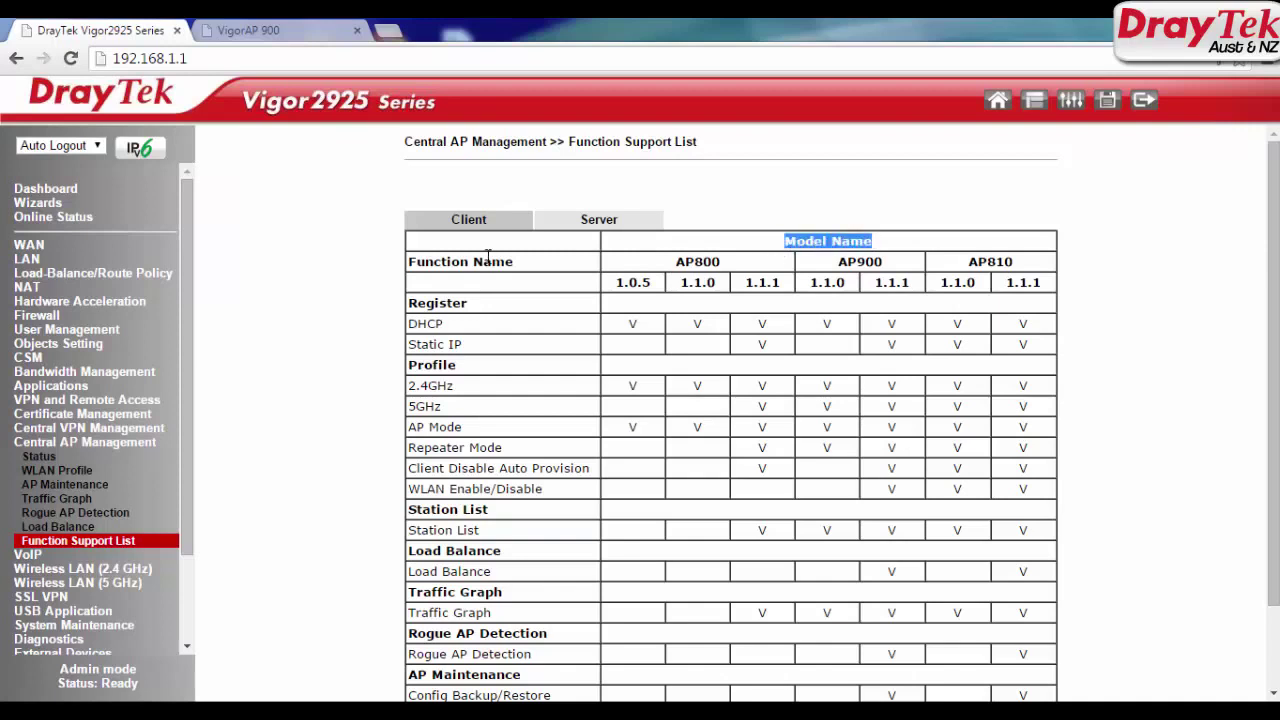
pyautogui.moveTo(685, 262); pyautogui.dragTo(730, 272)
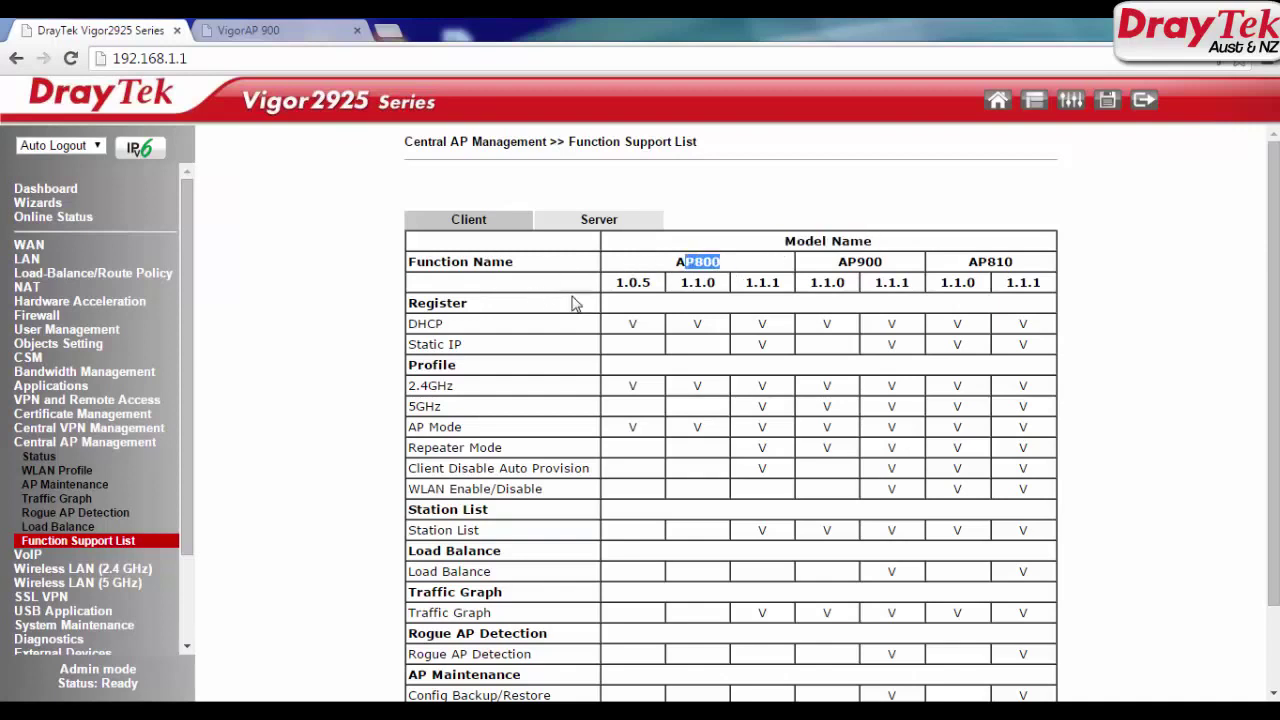
pyautogui.moveTo(622, 283); pyautogui.dragTo(1057, 290)
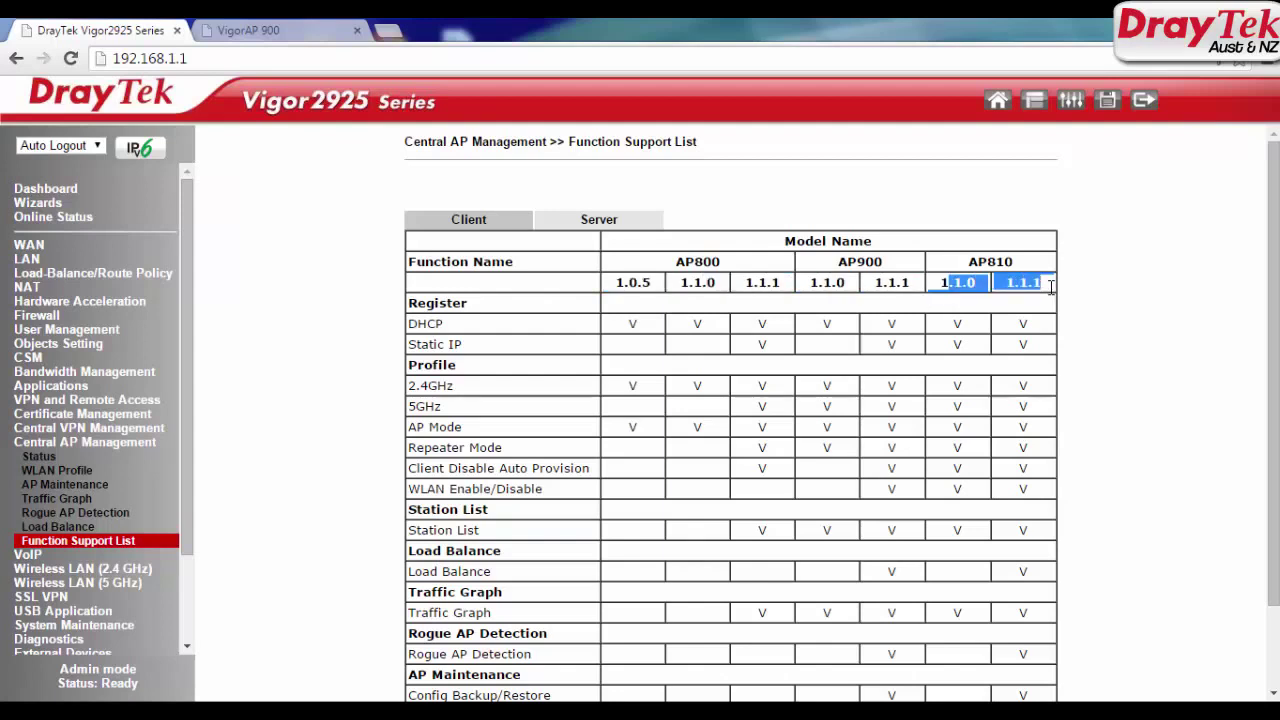
# - Switch to the Server tab and review the Vigor2925 firmware versions 3.7.1 through 3.7.7
pyautogui.click(585, 222)
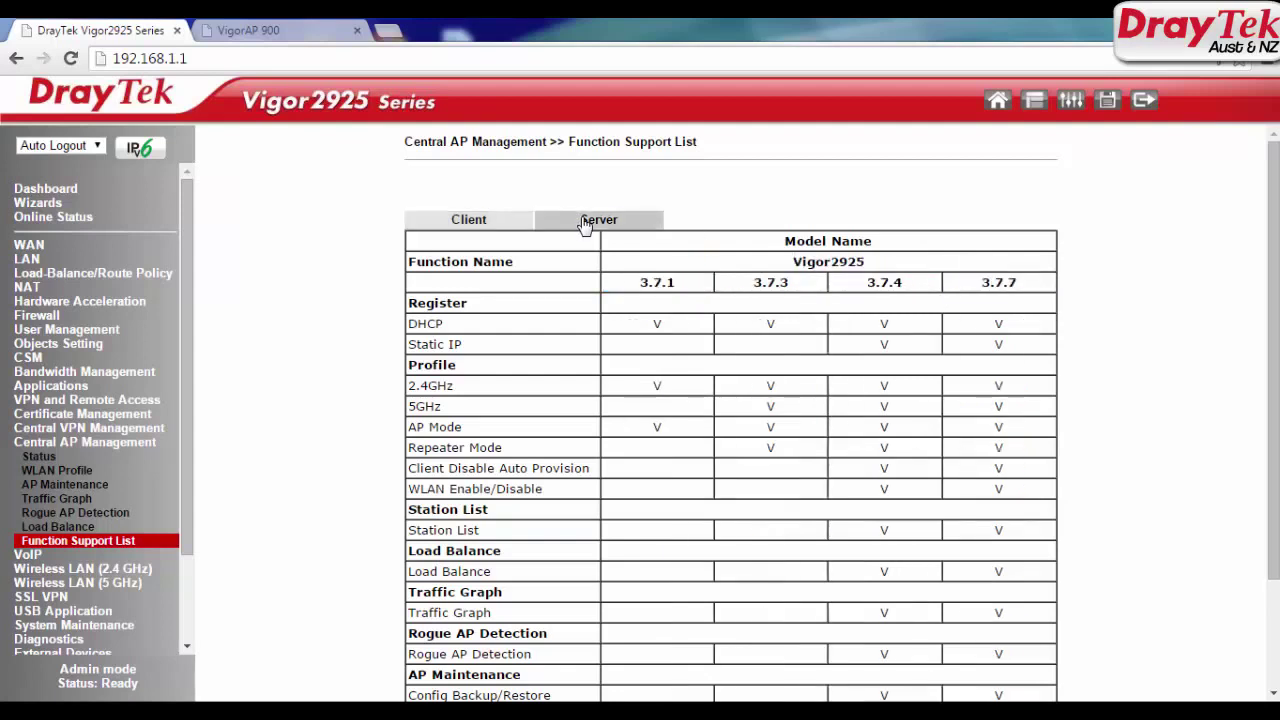
pyautogui.moveTo(783, 267)
pyautogui.mouseDown()
pyautogui.moveTo(942, 292)
pyautogui.moveTo(985, 490)
pyautogui.mouseUp()
pyautogui.click(1065, 545)
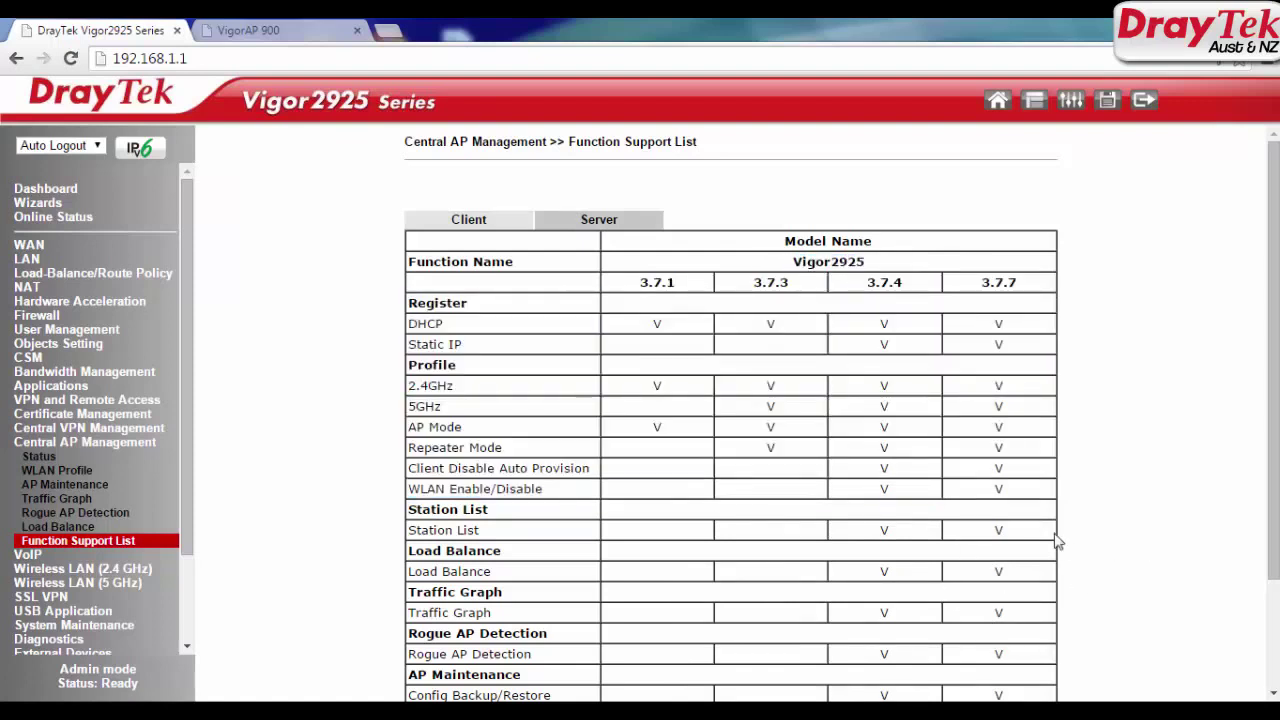